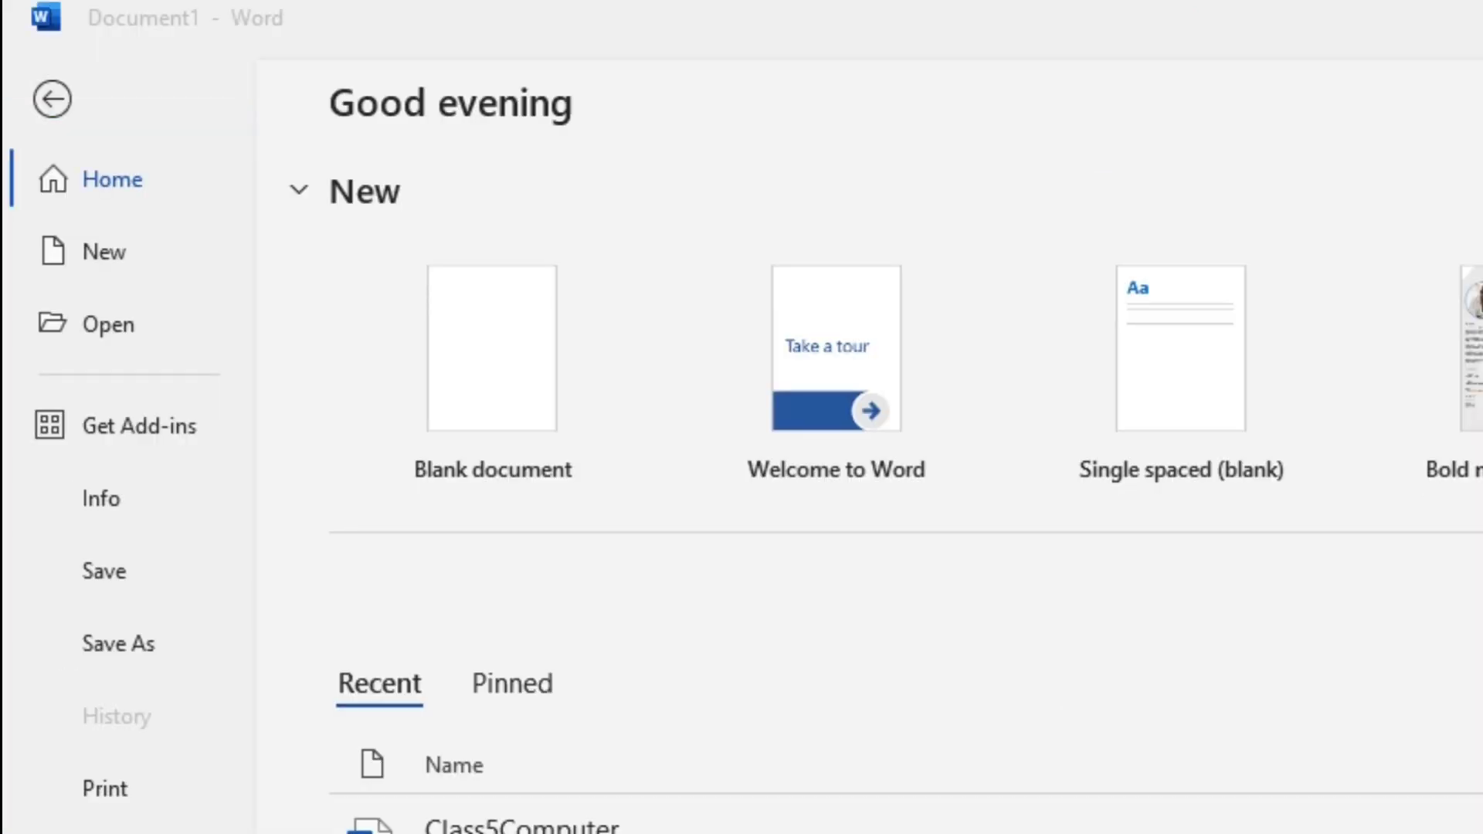
Leave the Word start screen for the blank document and bring up the File backstage
{"action": "key", "text": "Escape"}
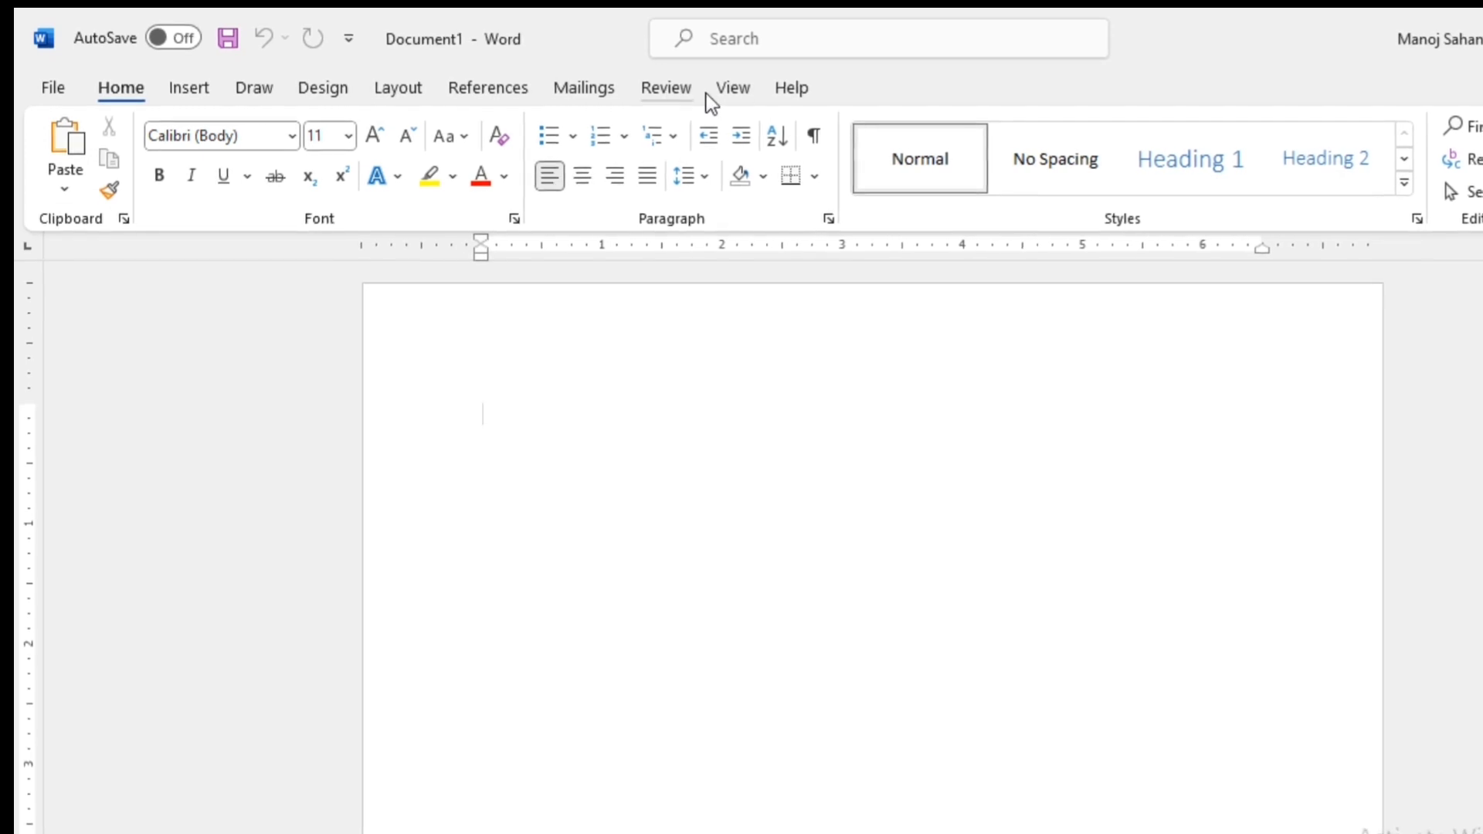
{"action": "left_click", "coordinate": [56, 93]}
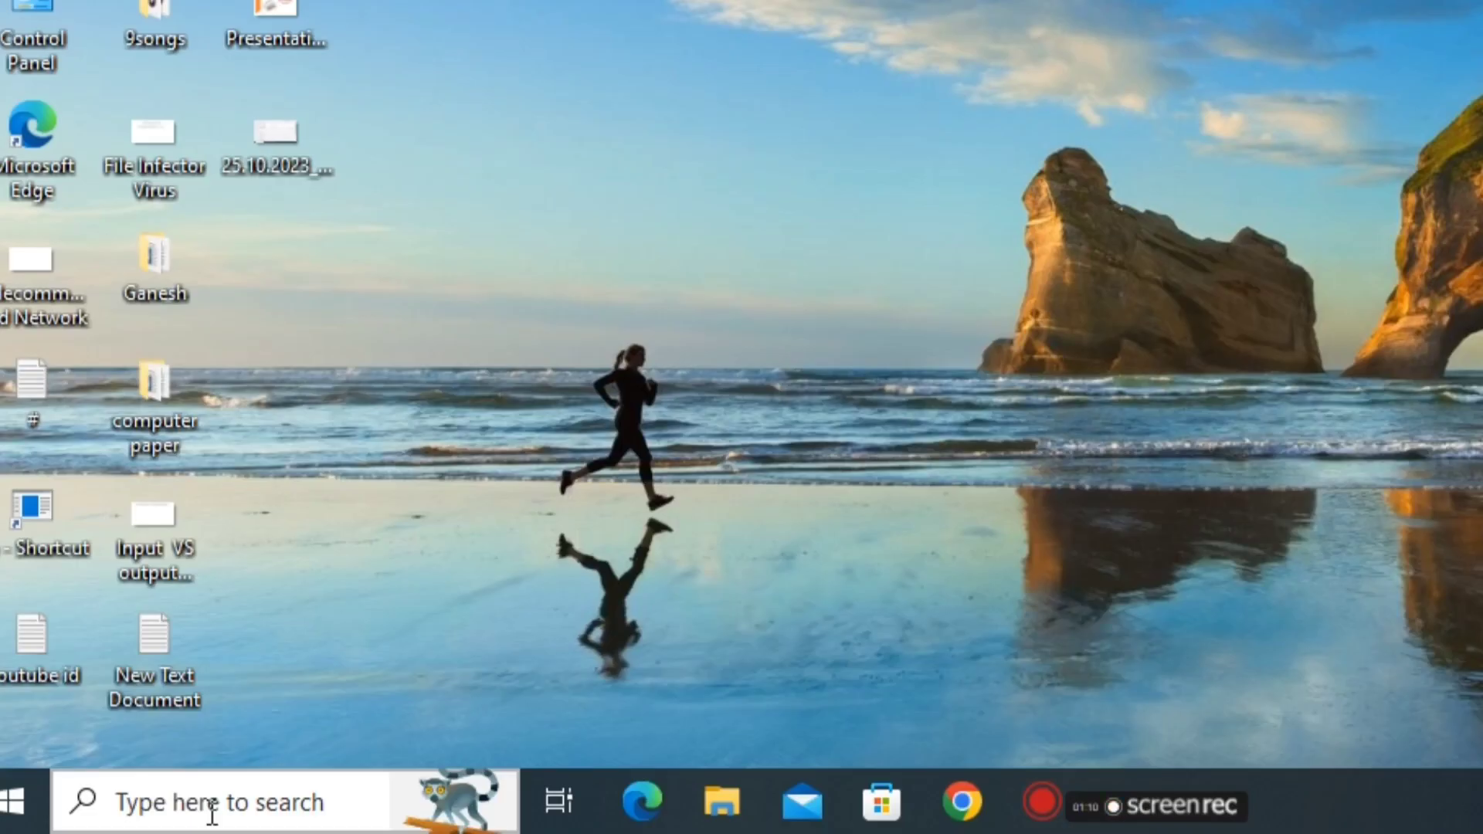
Search the Start menu for 'word', launch Word and create a blank document
{"action": "left_click", "coordinate": [194, 793]}
{"action": "type", "text": "word"}
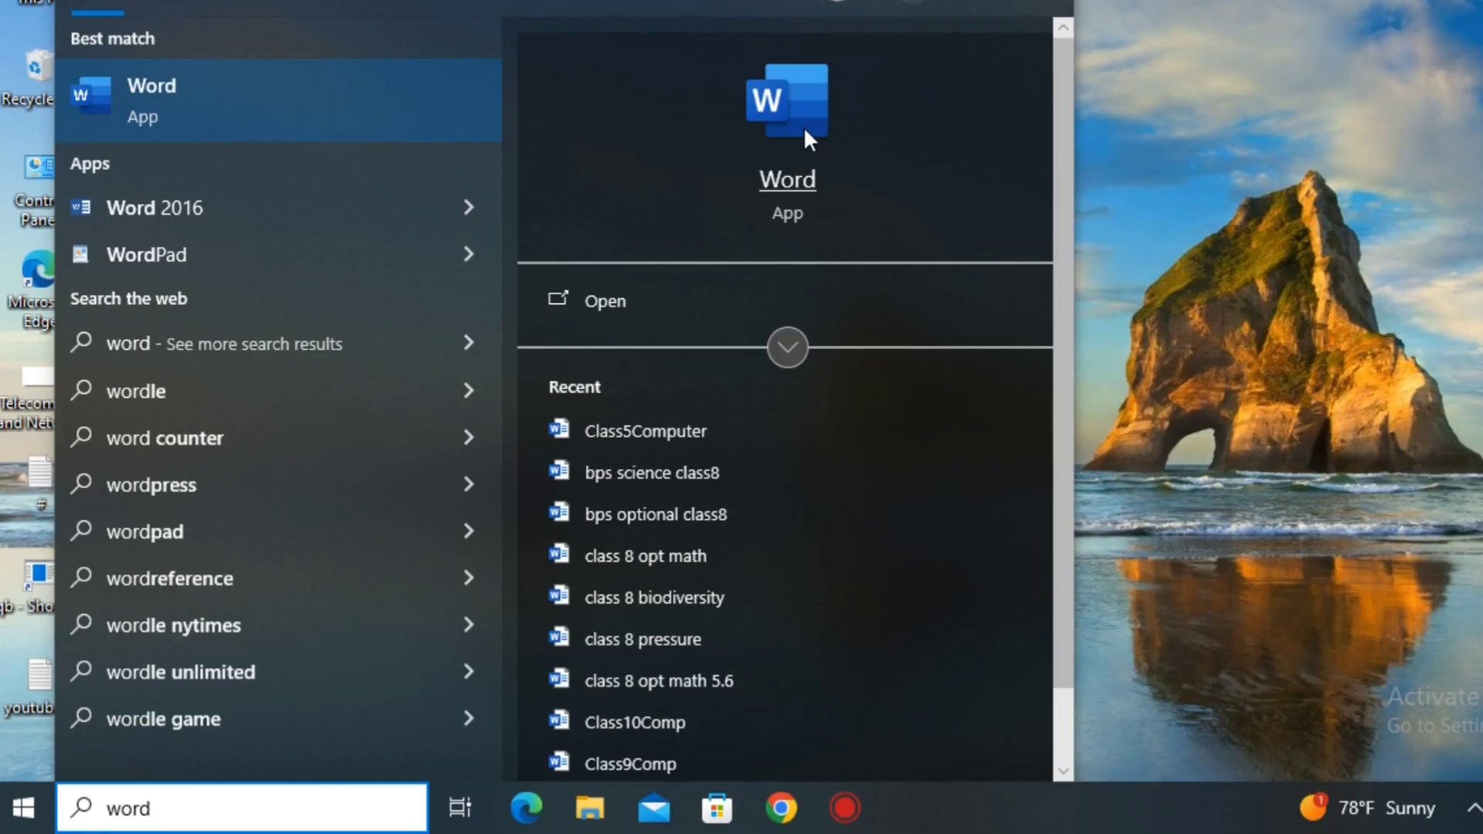
{"action": "left_click", "coordinate": [803, 126]}
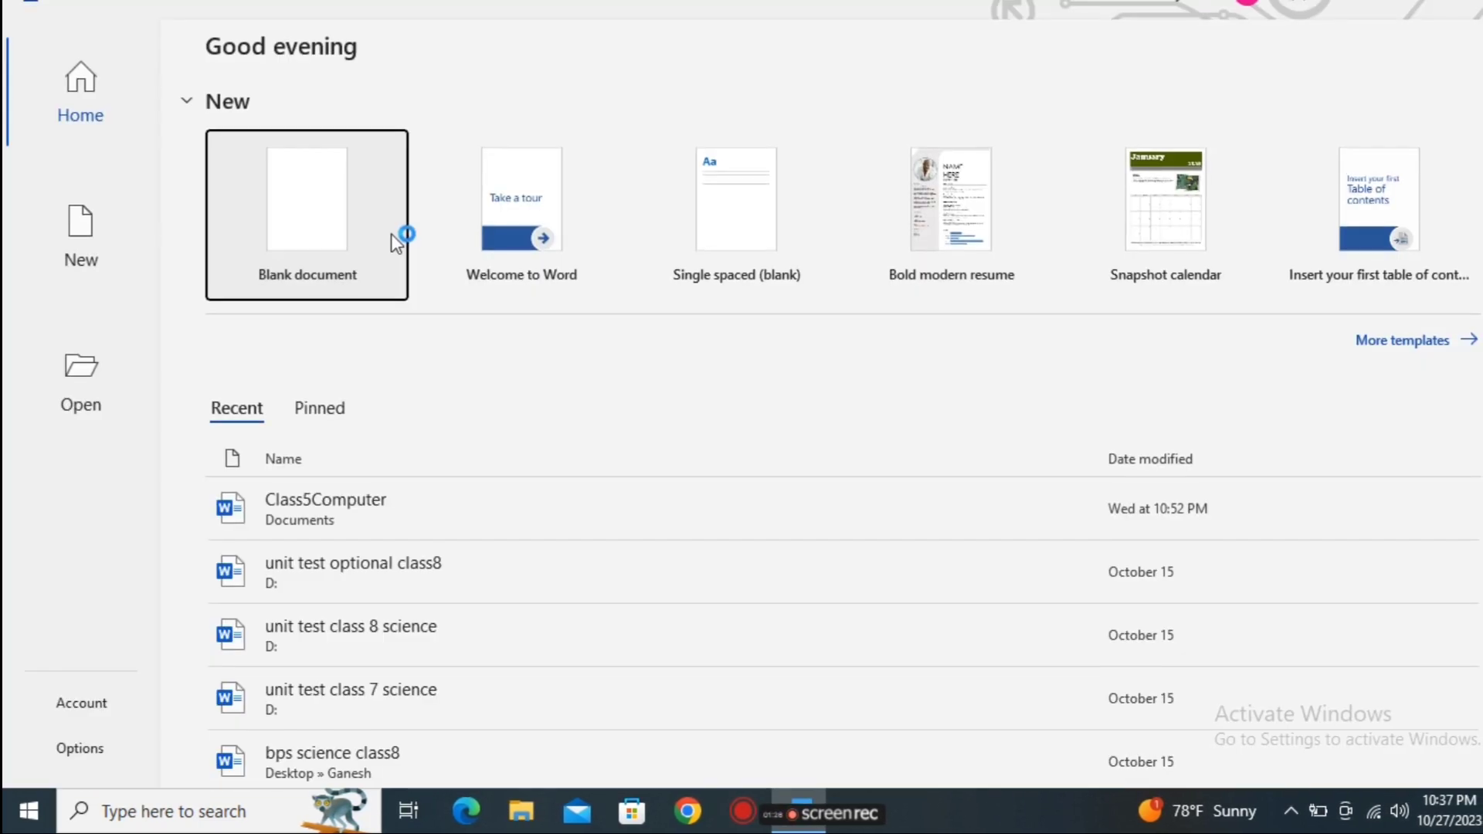
{"action": "left_click", "coordinate": [391, 241]}
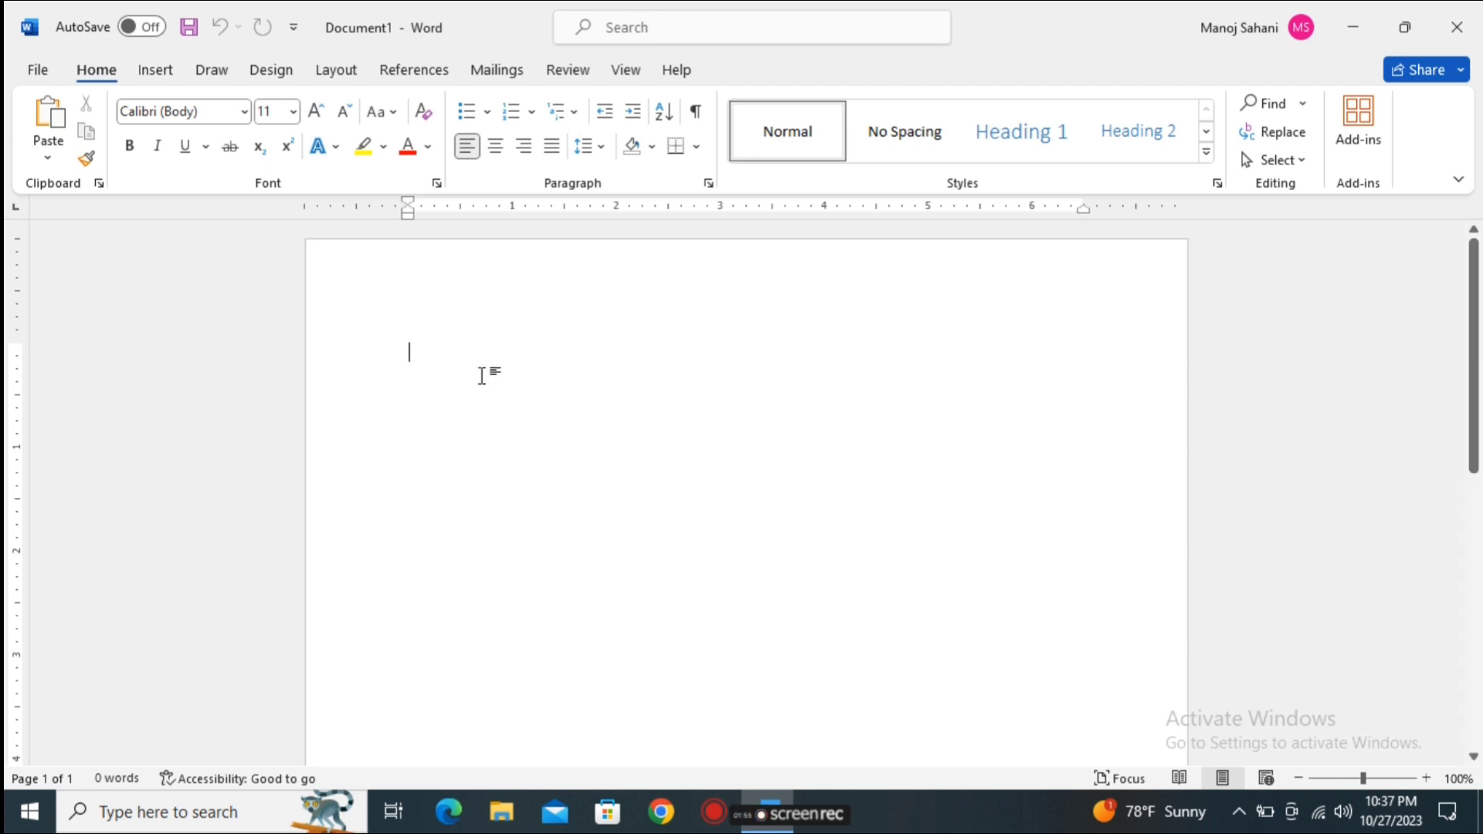
Show the File backstage Home page and scroll through its Recent documents list
{"action": "left_click", "coordinate": [38, 70]}
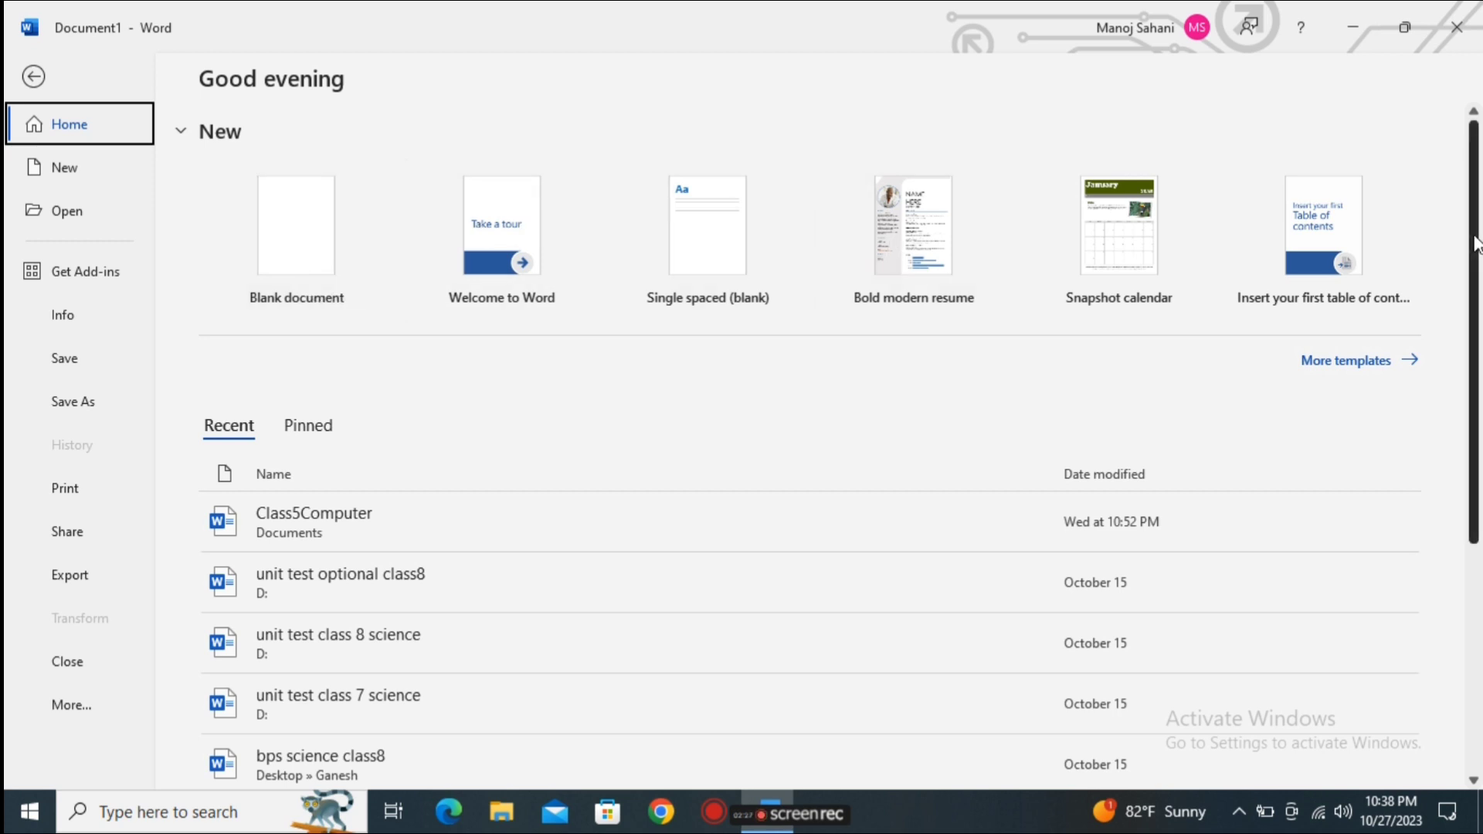
{"action": "scroll", "coordinate": [638, 250], "scroll_direction": "down", "scroll_amount": 2}
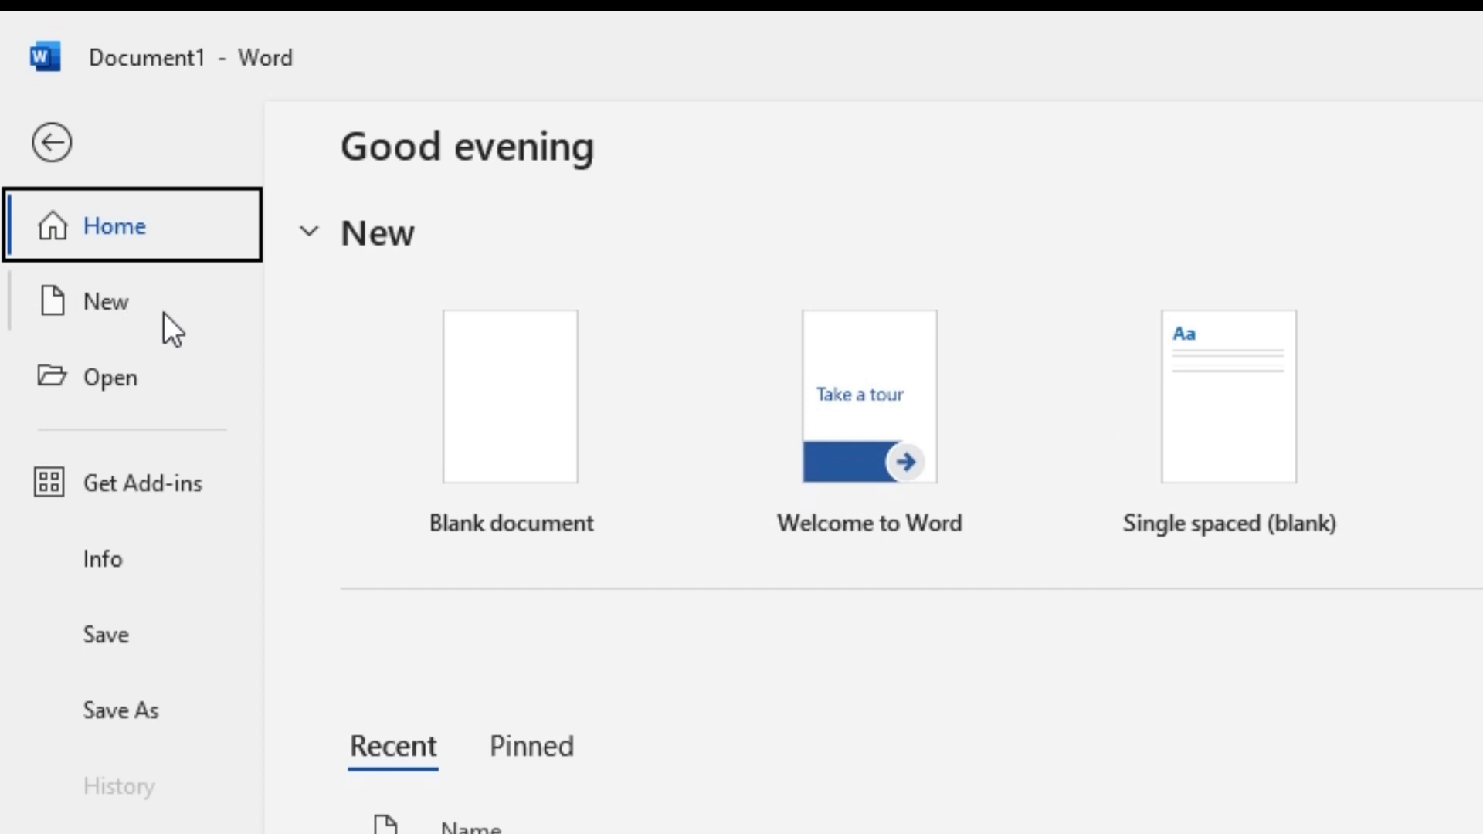
On the New page, browse the template gallery and create blank Document2
{"action": "left_click", "coordinate": [128, 310]}
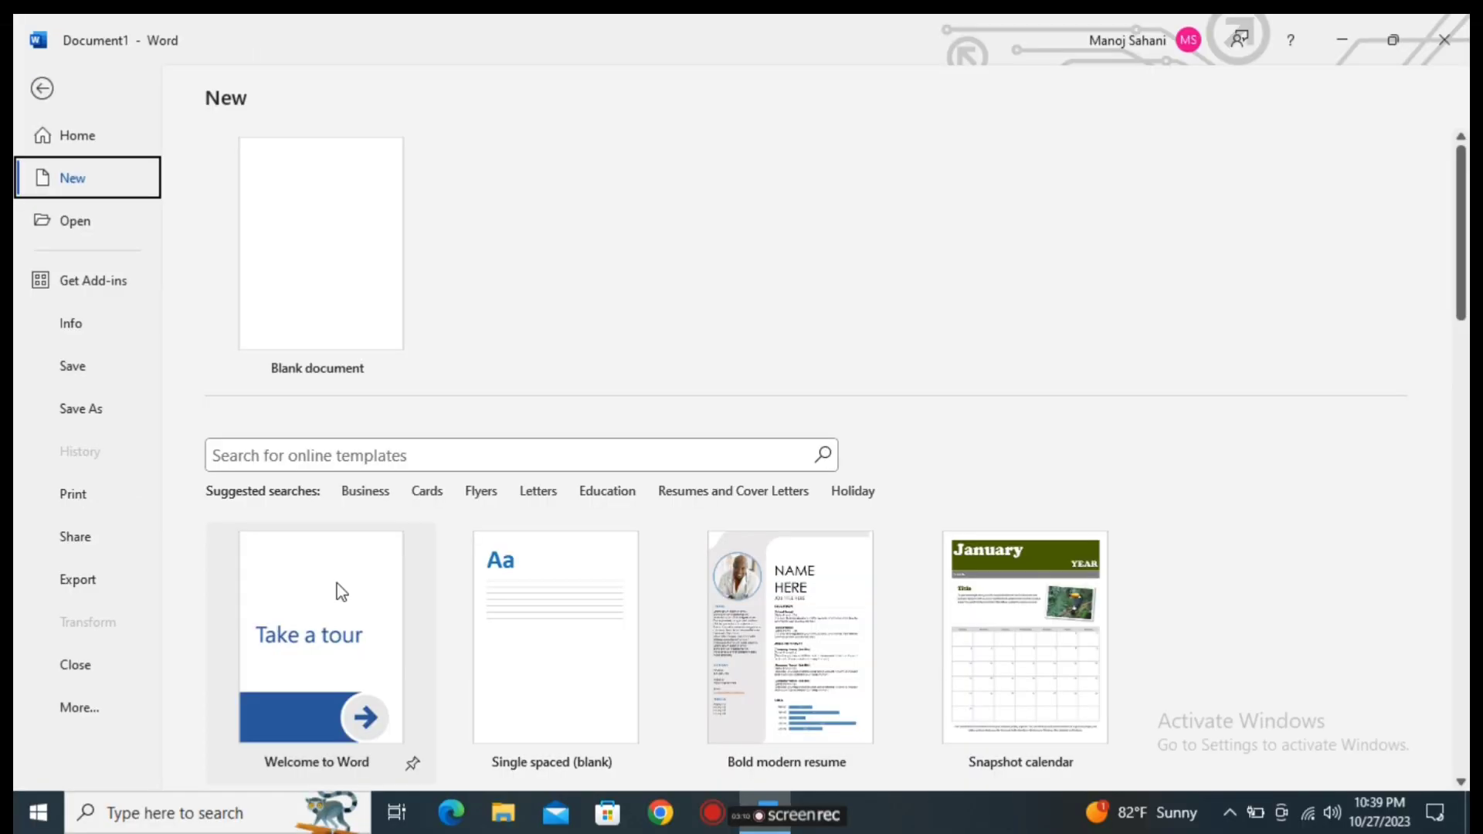
{"action": "left_click_drag", "start_coordinate": [1467, 270], "coordinate": [1468, 348]}
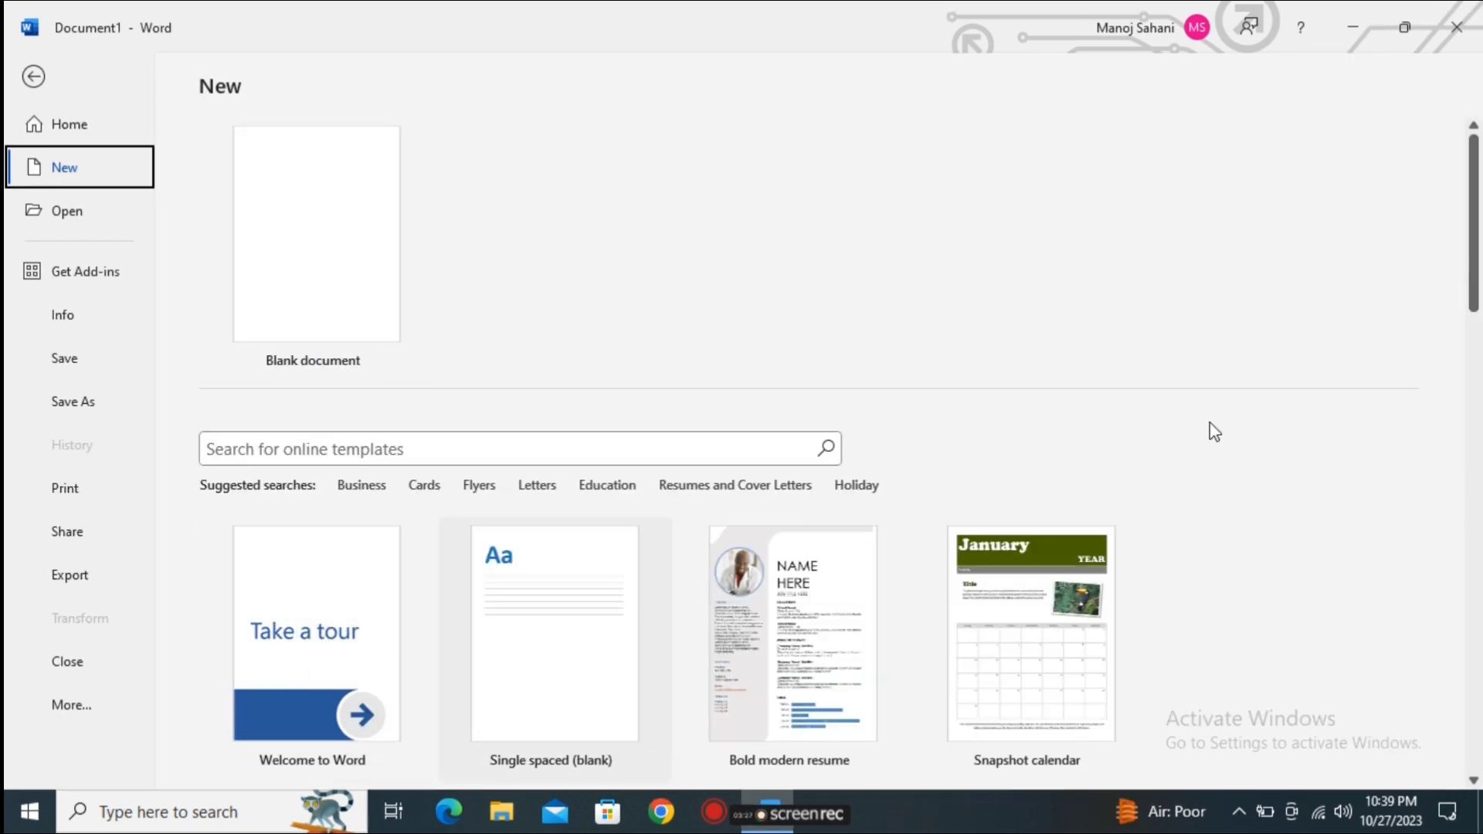
{"action": "scroll", "coordinate": [1475, 255], "scroll_direction": "down", "scroll_amount": 5}
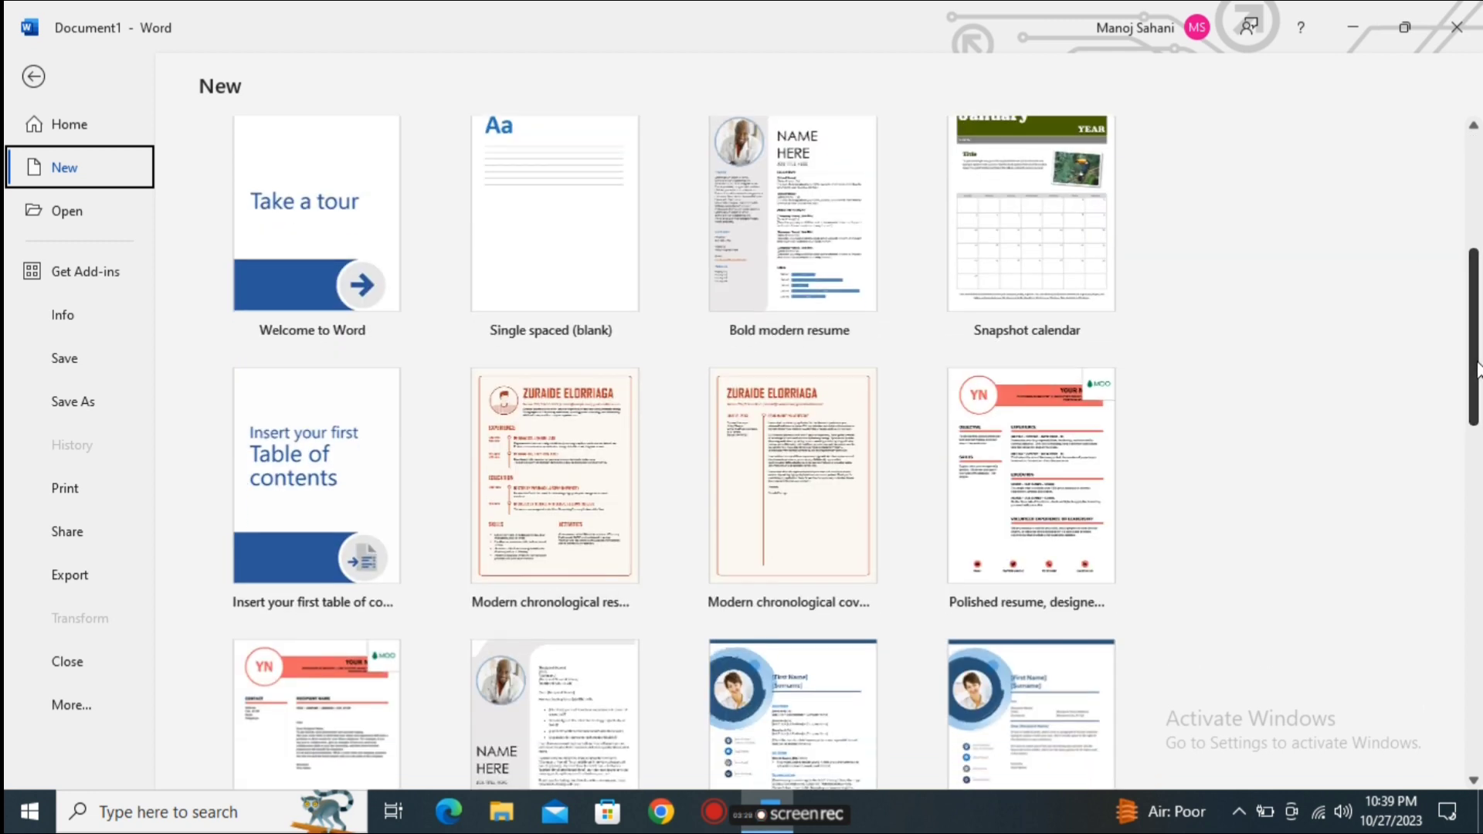
{"action": "scroll", "coordinate": [534, 286], "scroll_direction": "up", "scroll_amount": 5}
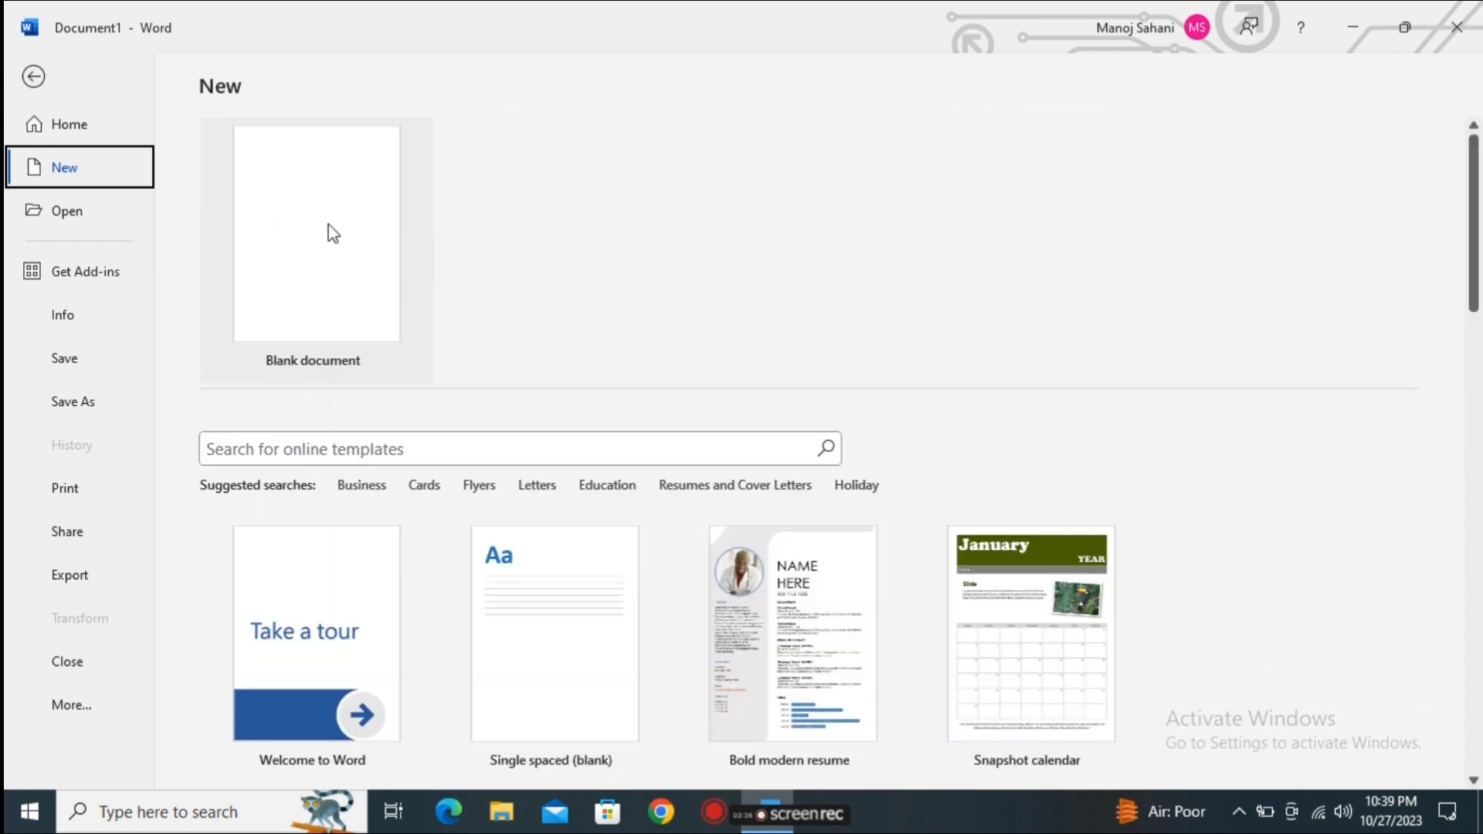
{"action": "left_click", "coordinate": [328, 224]}
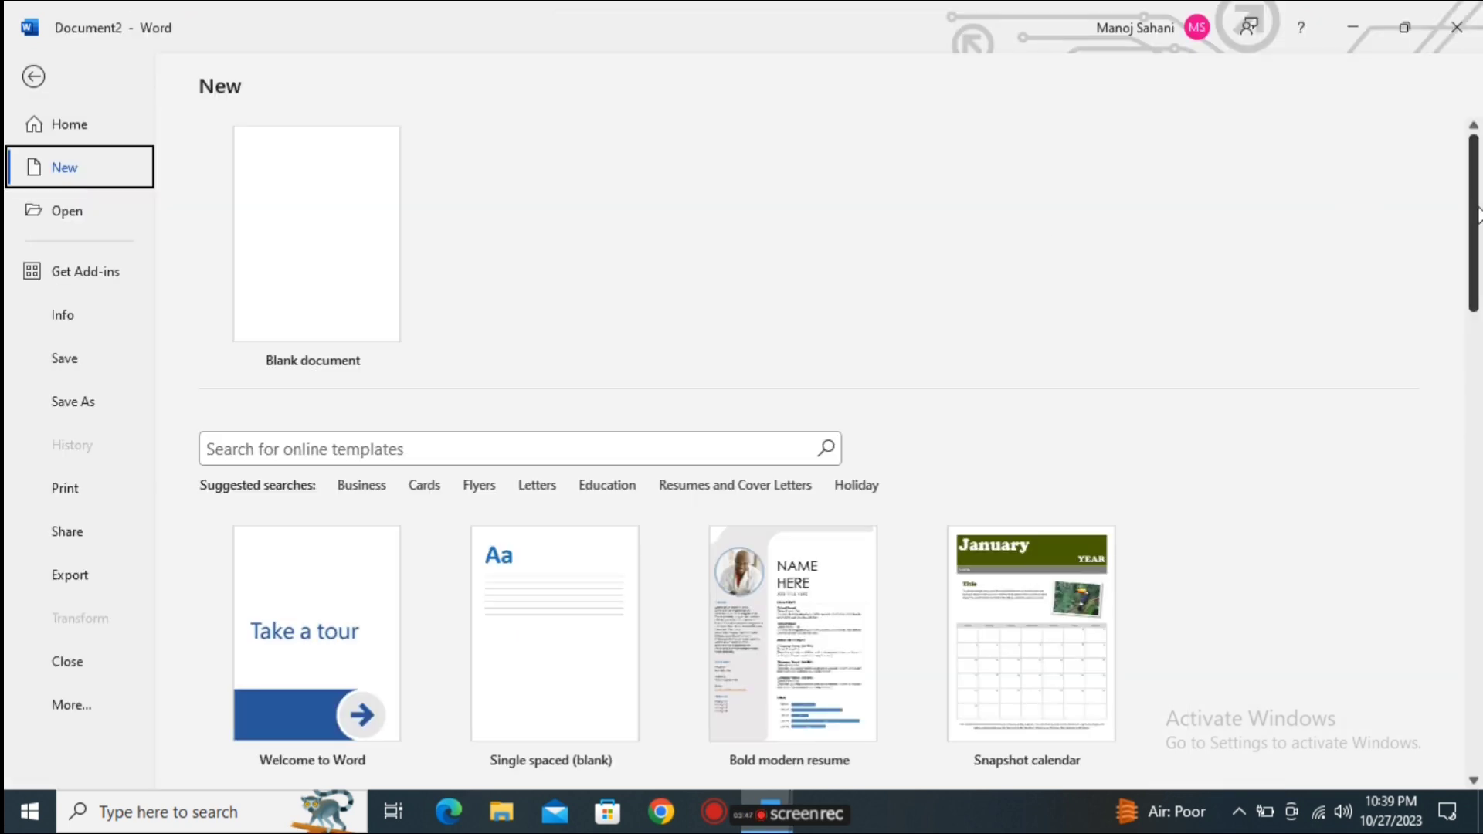
{"action": "left_click_drag", "start_coordinate": [1480, 210], "coordinate": [1481, 299]}
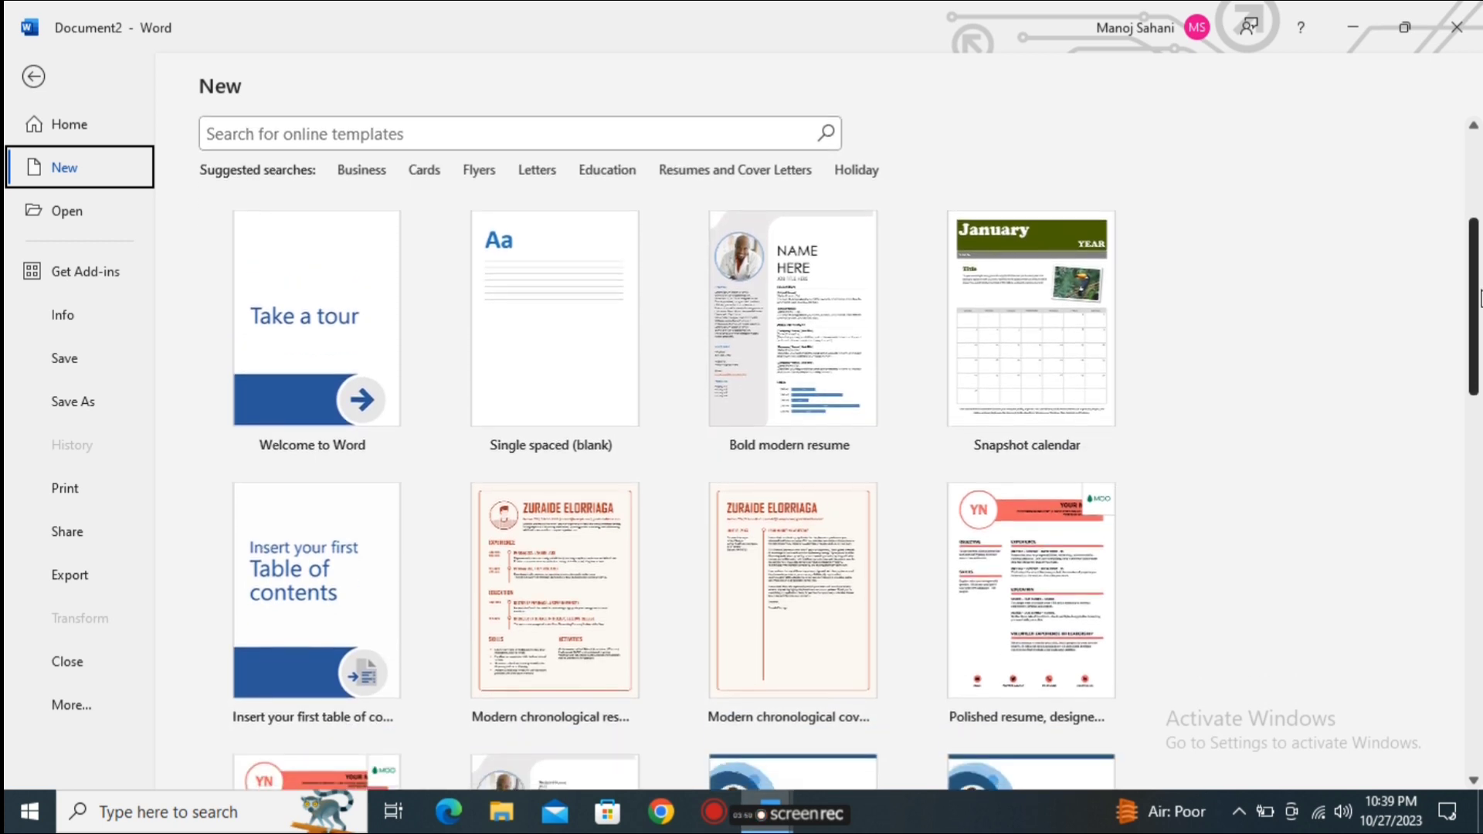
Preview the Bold modern resume template and create Document3 from it
{"action": "left_click", "coordinate": [801, 377]}
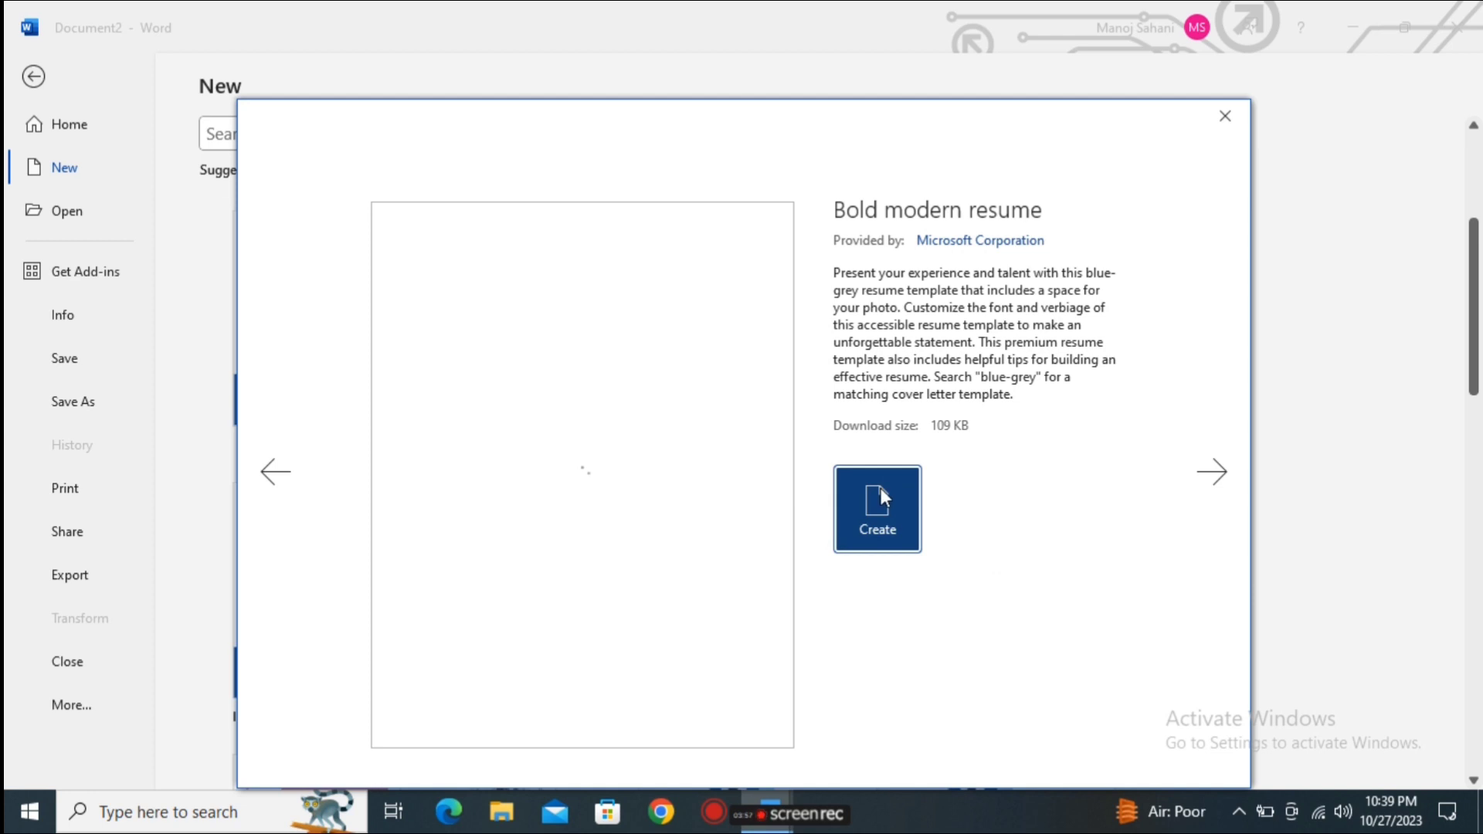
{"action": "left_click", "coordinate": [881, 489]}
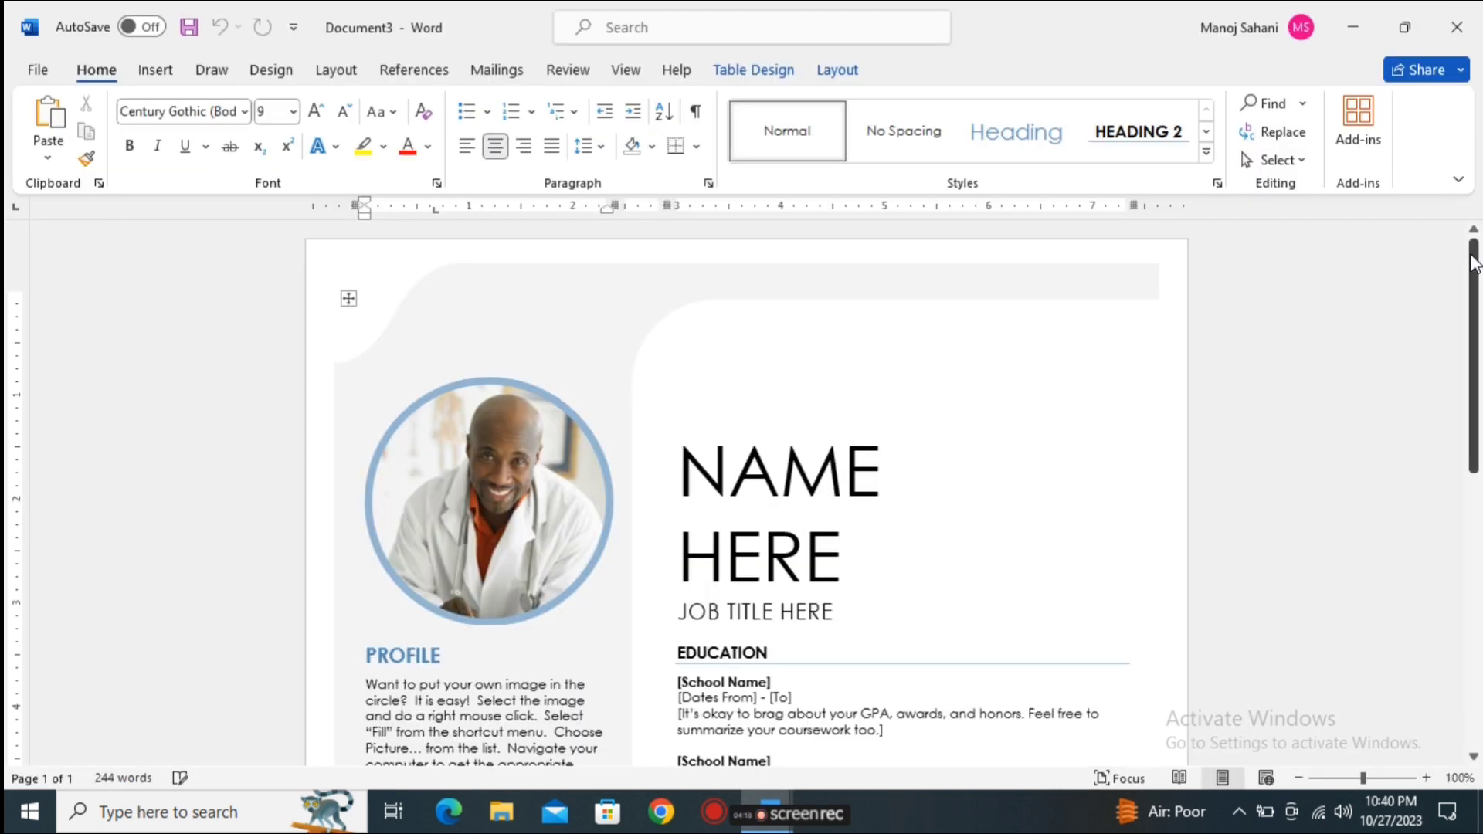
{"action": "mouse_move", "coordinate": [1473, 263]}
{"action": "left_mouse_down"}
{"action": "mouse_move", "coordinate": [1475, 535]}
{"action": "mouse_move", "coordinate": [1477, 275]}
{"action": "left_mouse_up"}
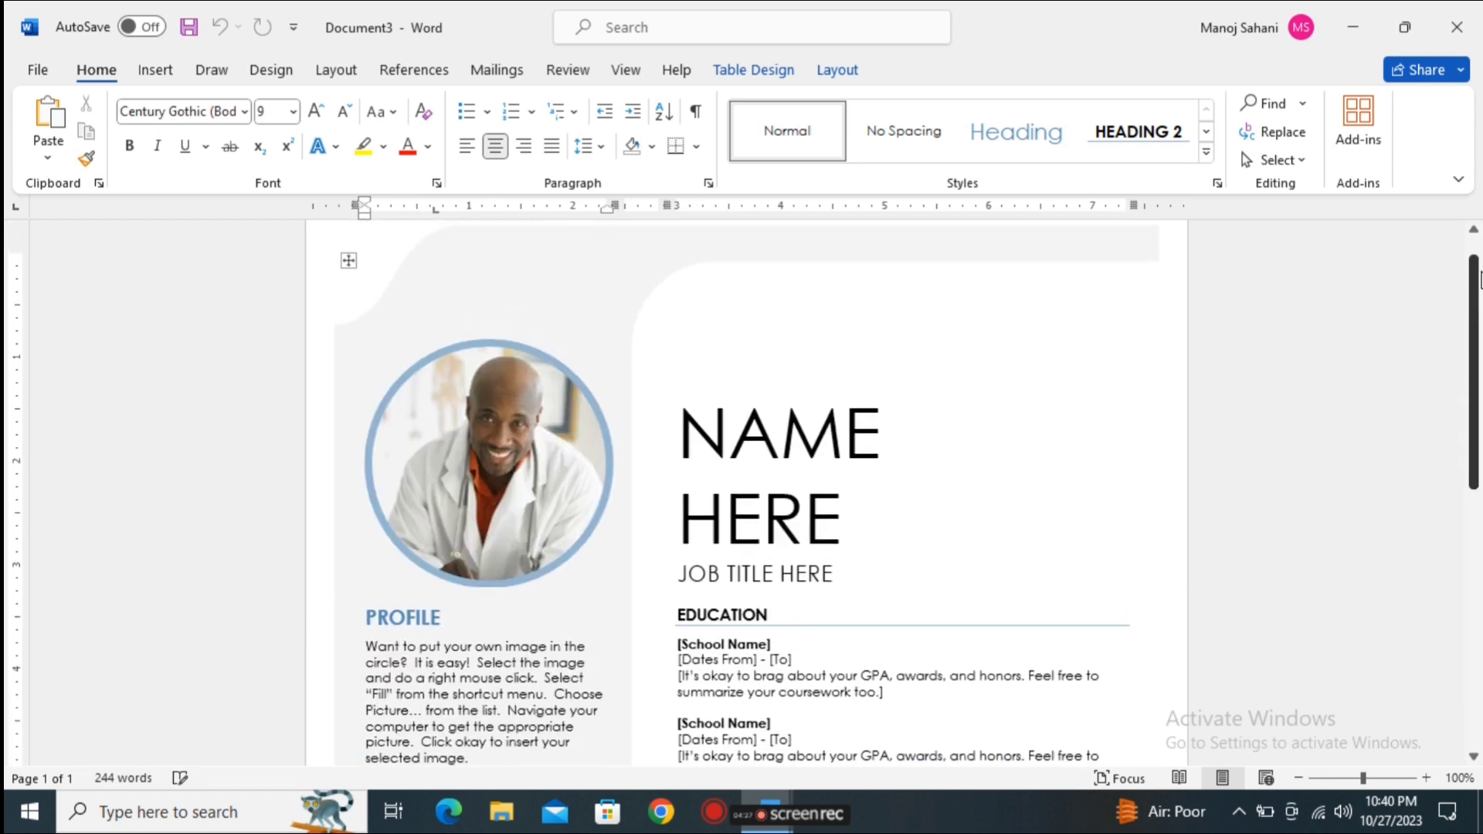
Open Class5Computer from the Recent list on the File > Open page
{"action": "left_click", "coordinate": [36, 71]}
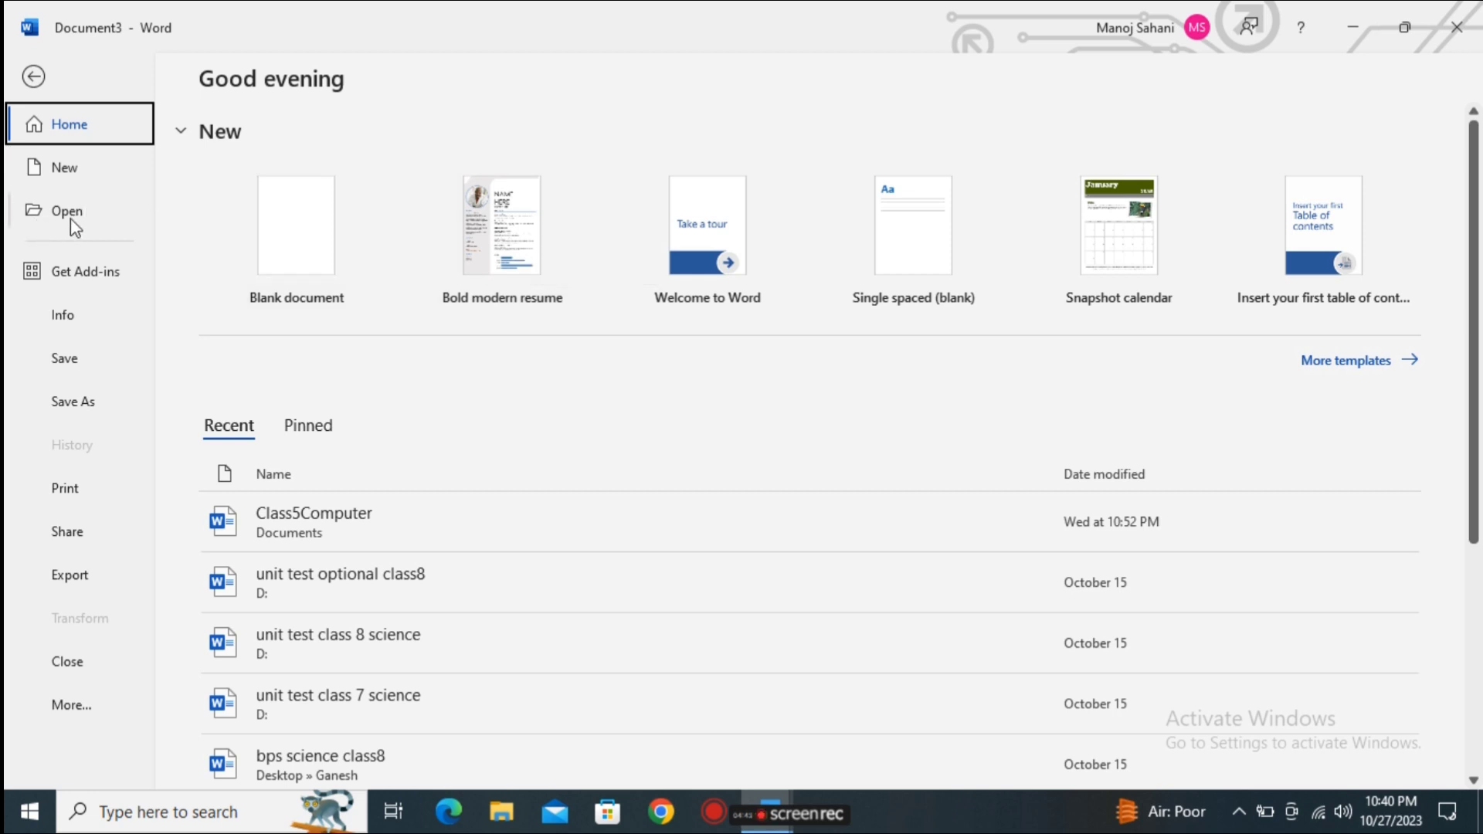
{"action": "left_click", "coordinate": [94, 219]}
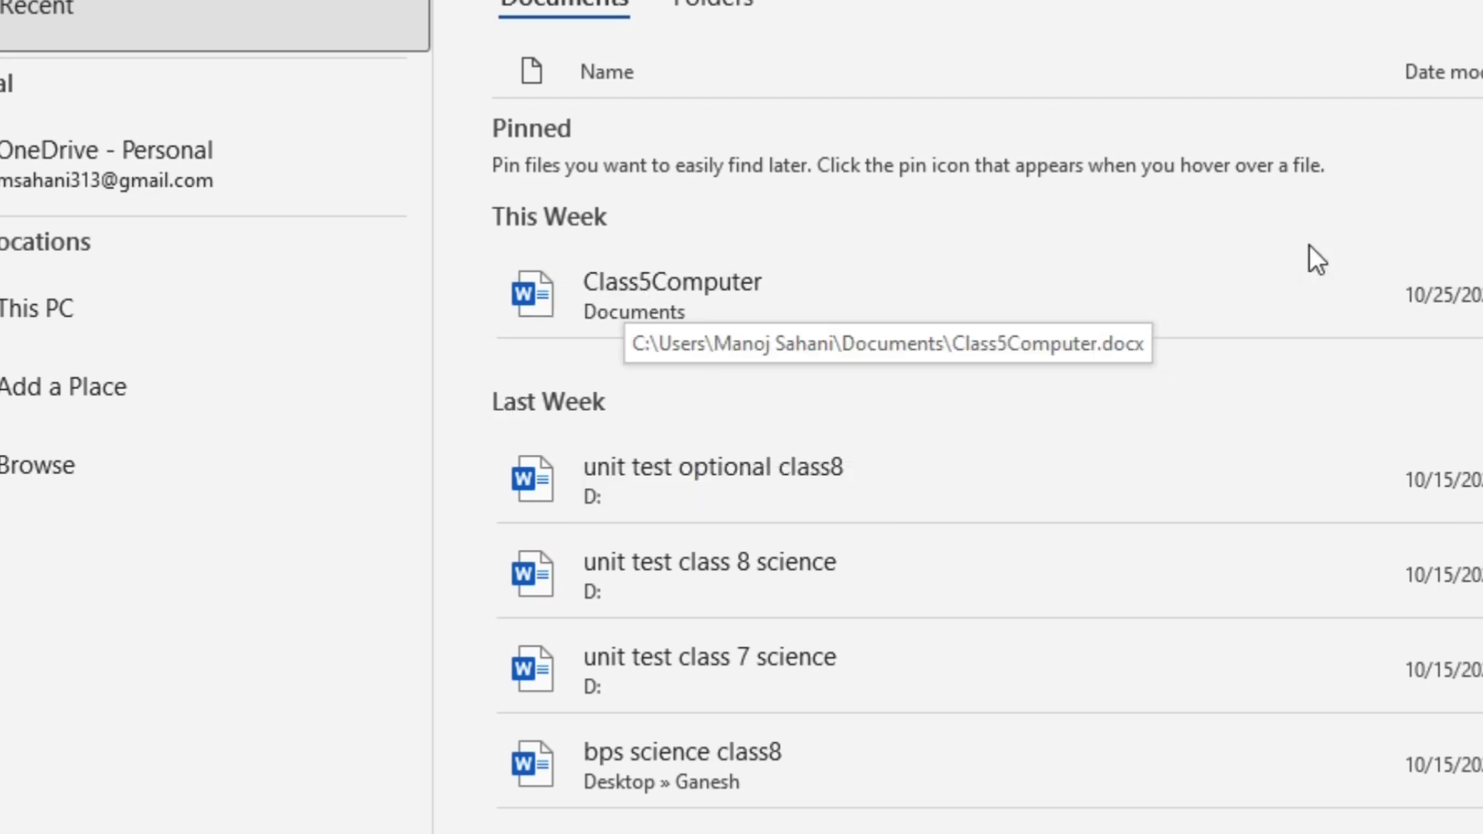
{"action": "scroll", "coordinate": [987, 445], "scroll_direction": "down", "scroll_amount": 3}
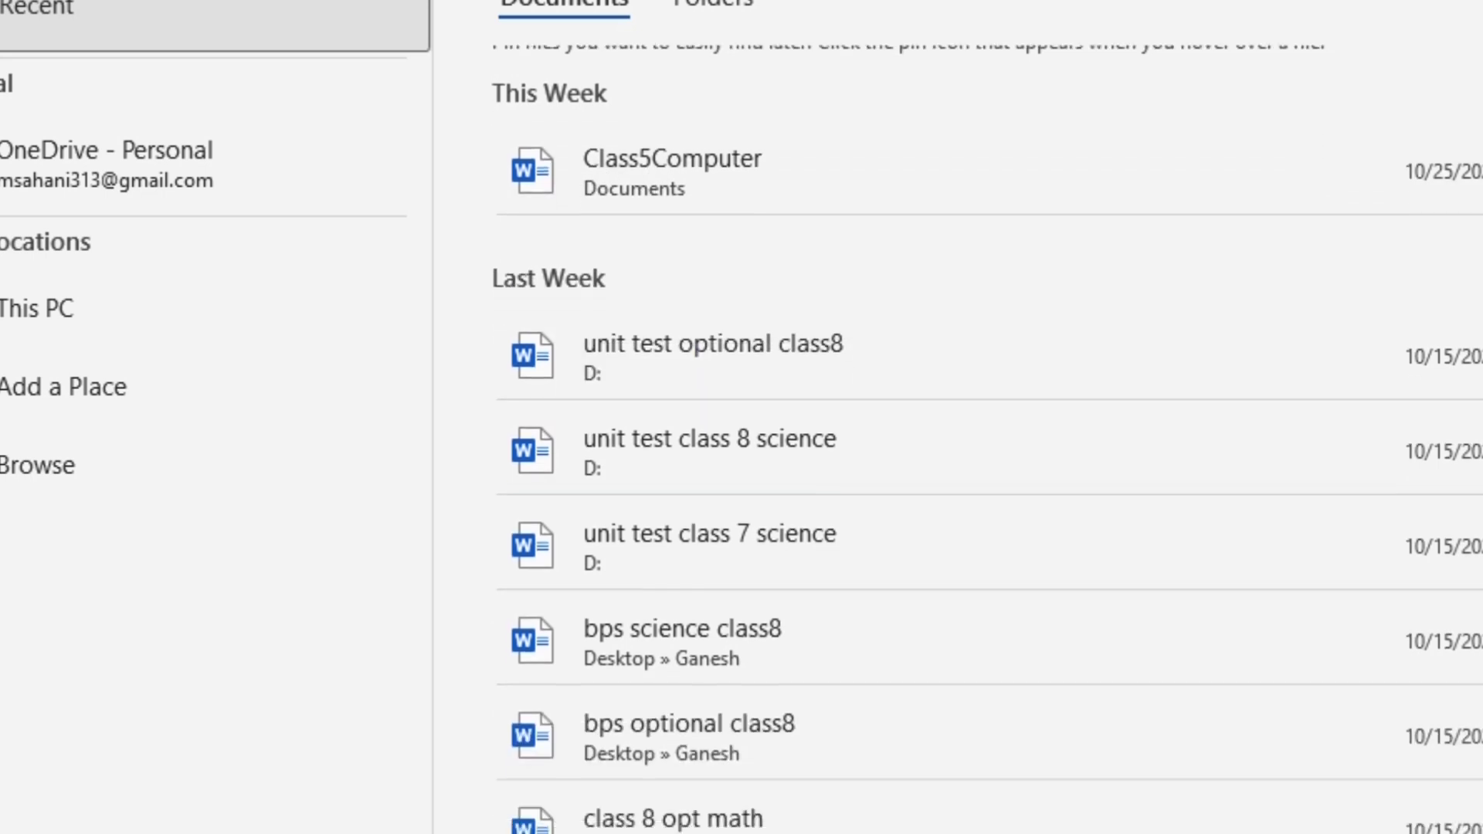
{"action": "scroll", "coordinate": [987, 445], "scroll_direction": "up", "scroll_amount": 3}
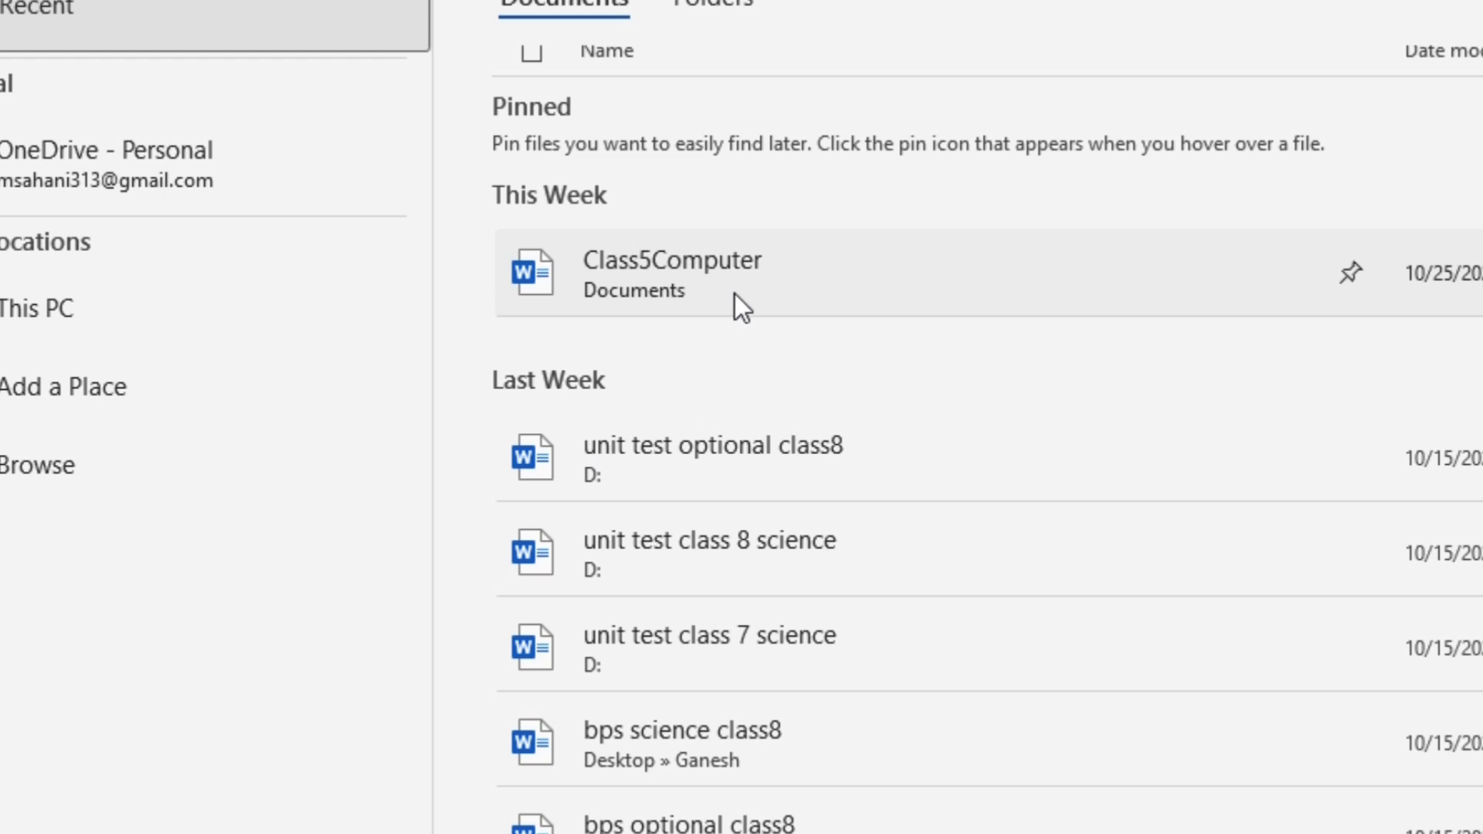
{"action": "left_click", "coordinate": [711, 286]}
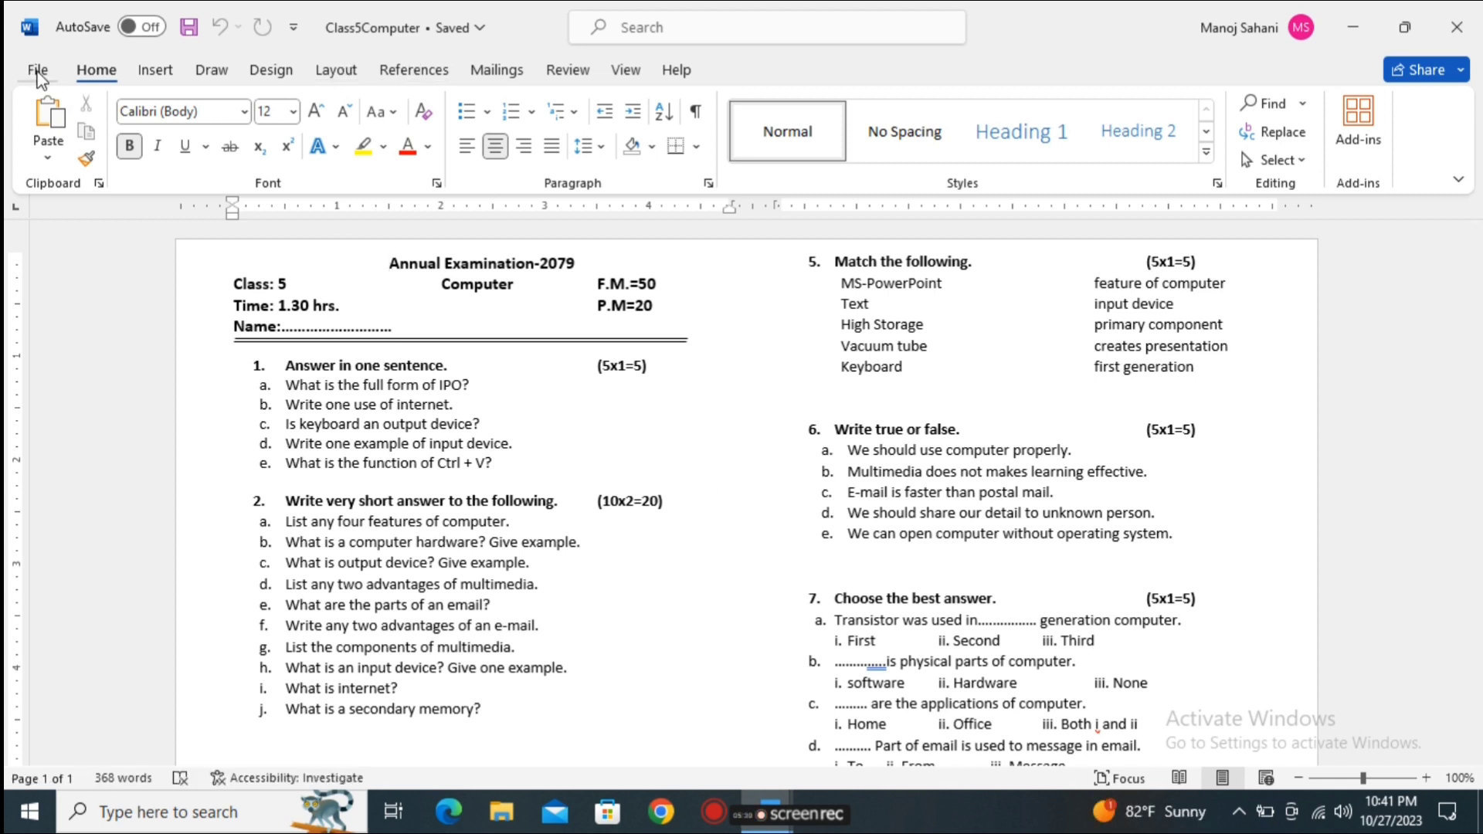
Browse to Downloads, open the class 8 pressure worksheet and scroll through its questions
{"action": "left_click", "coordinate": [38, 71]}
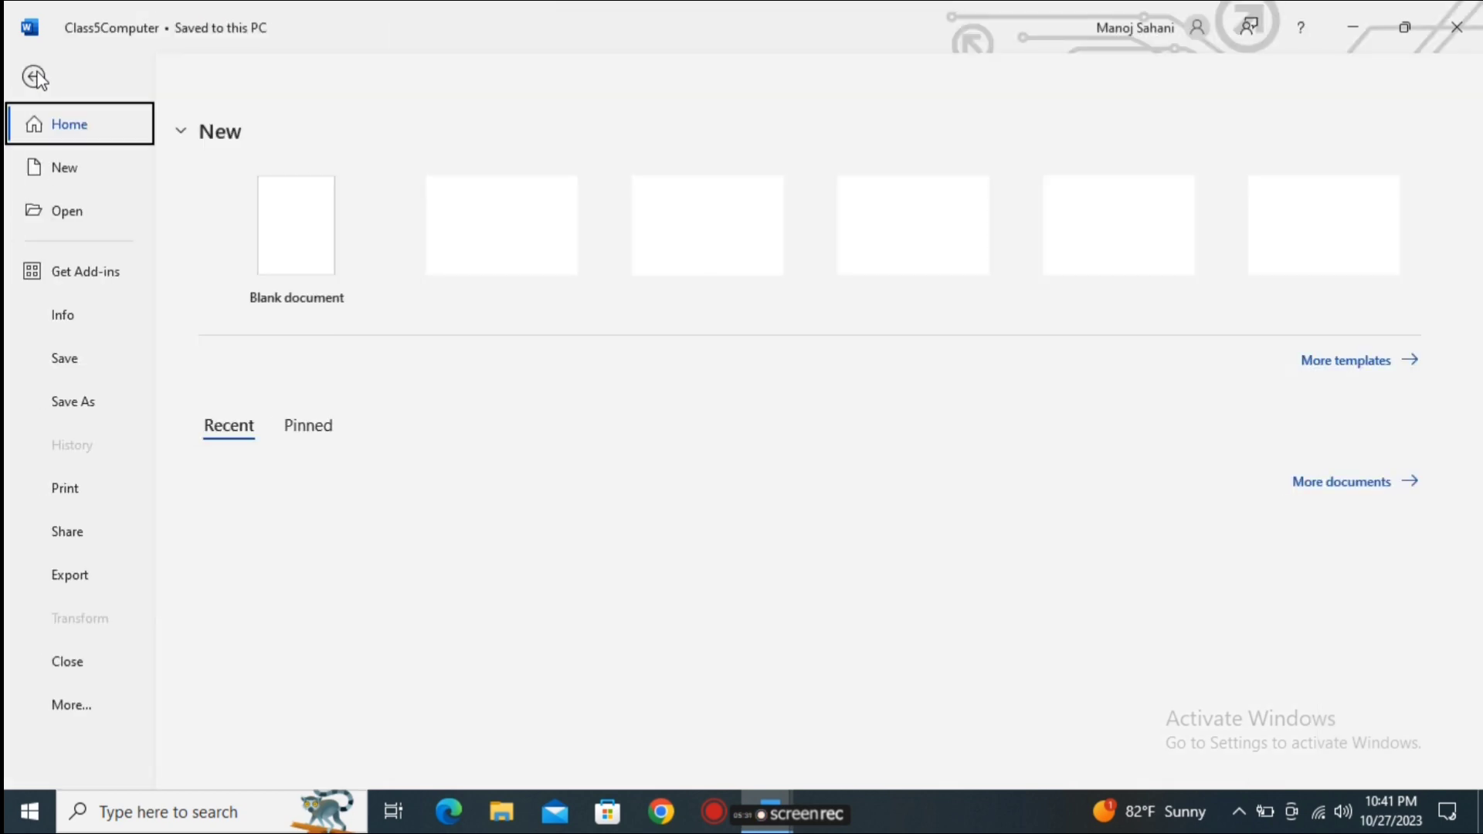
{"action": "left_click", "coordinate": [63, 213]}
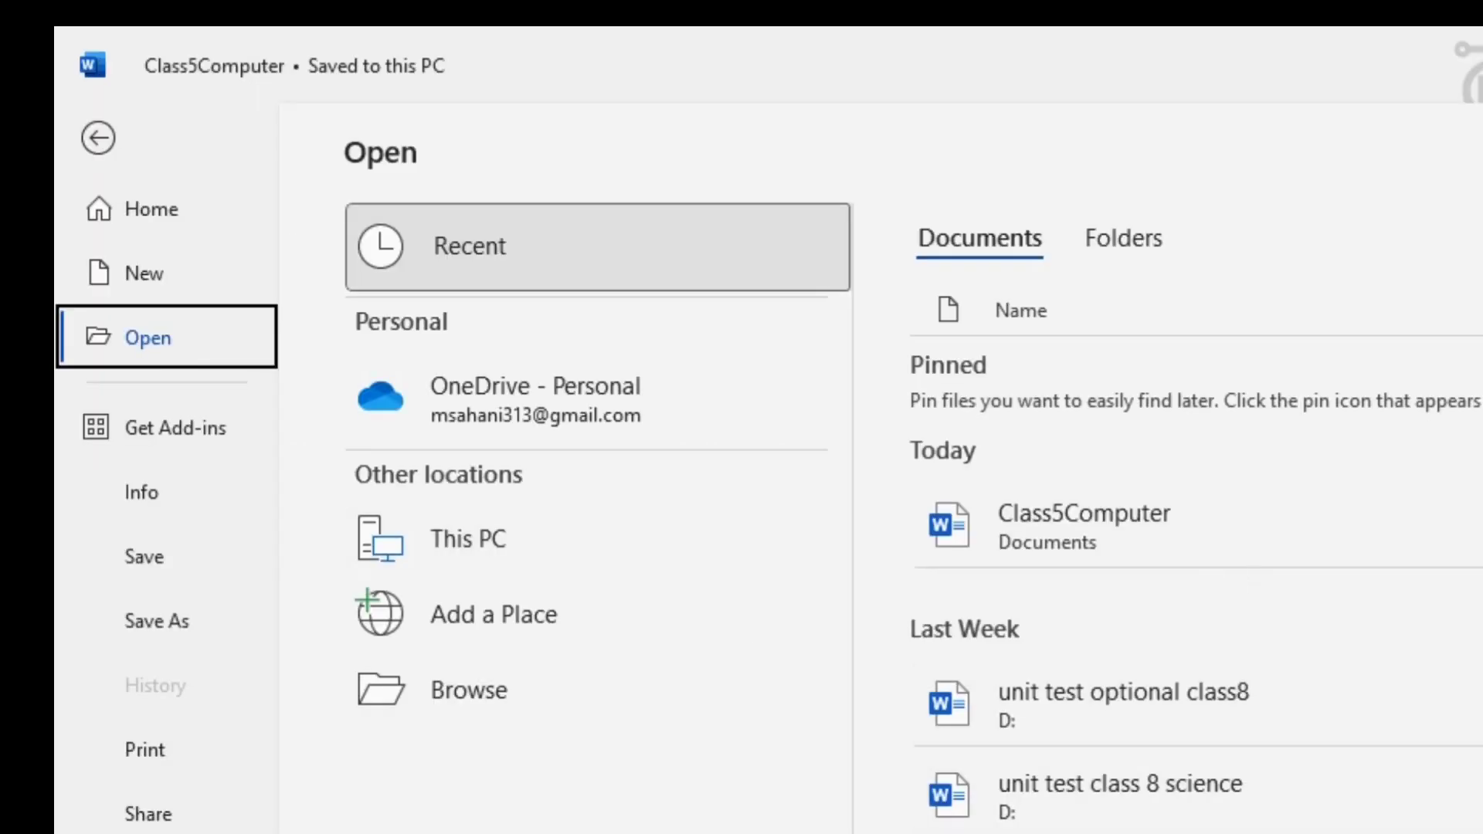
{"action": "left_click", "coordinate": [490, 693]}
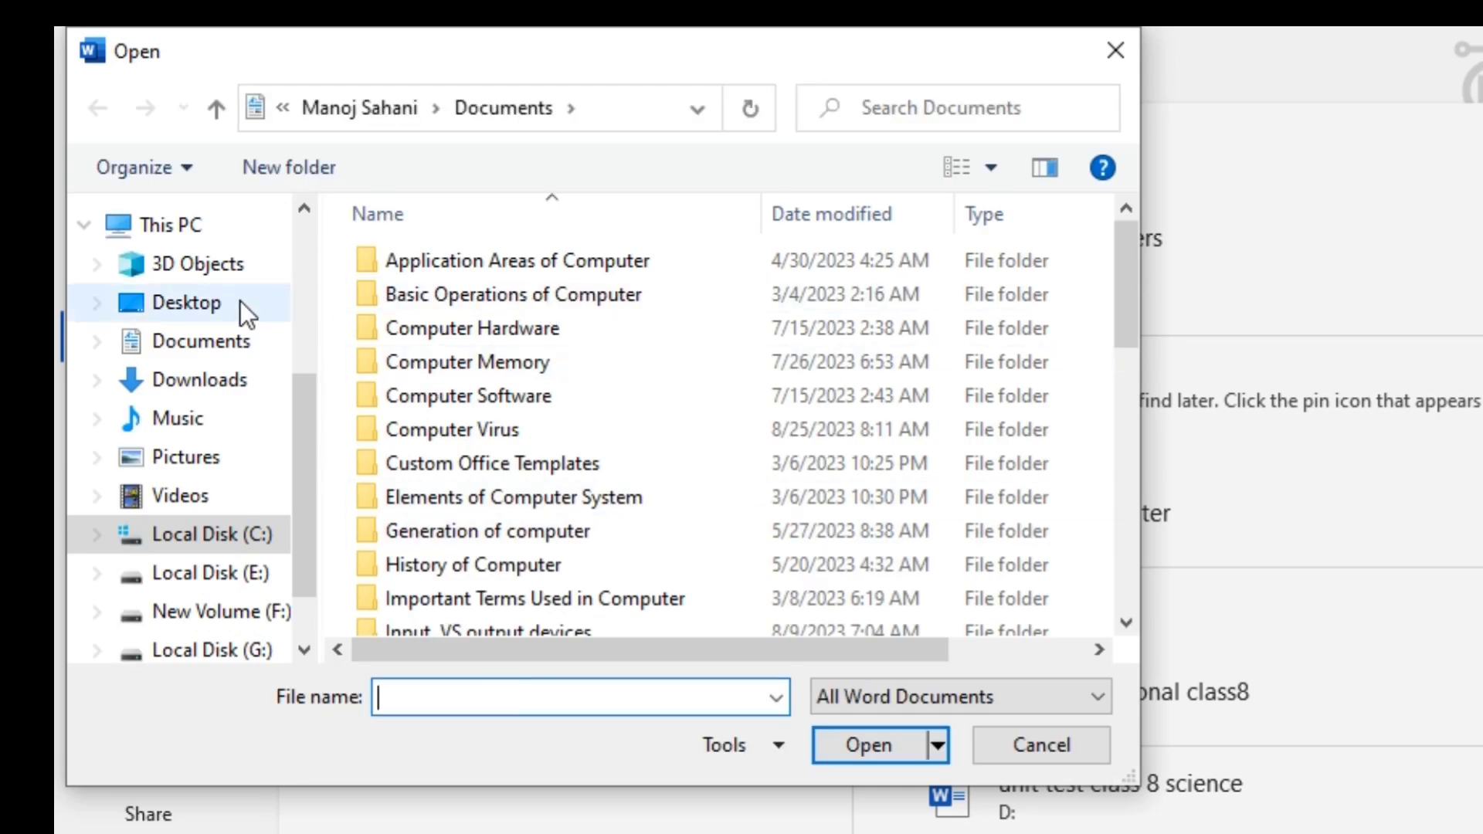
{"action": "left_click_drag", "start_coordinate": [296, 438], "coordinate": [301, 526]}
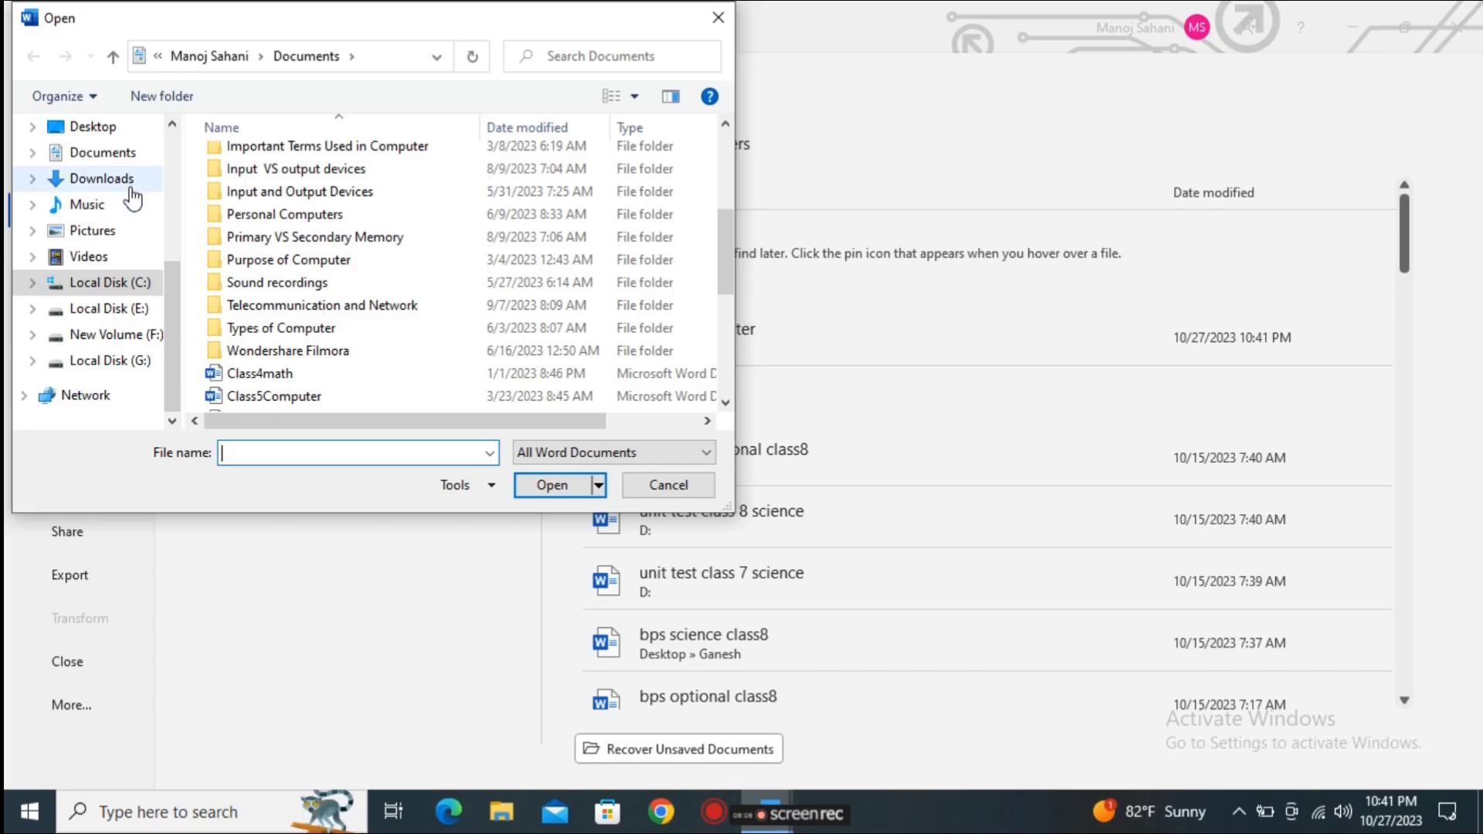
{"action": "left_click", "coordinate": [131, 190]}
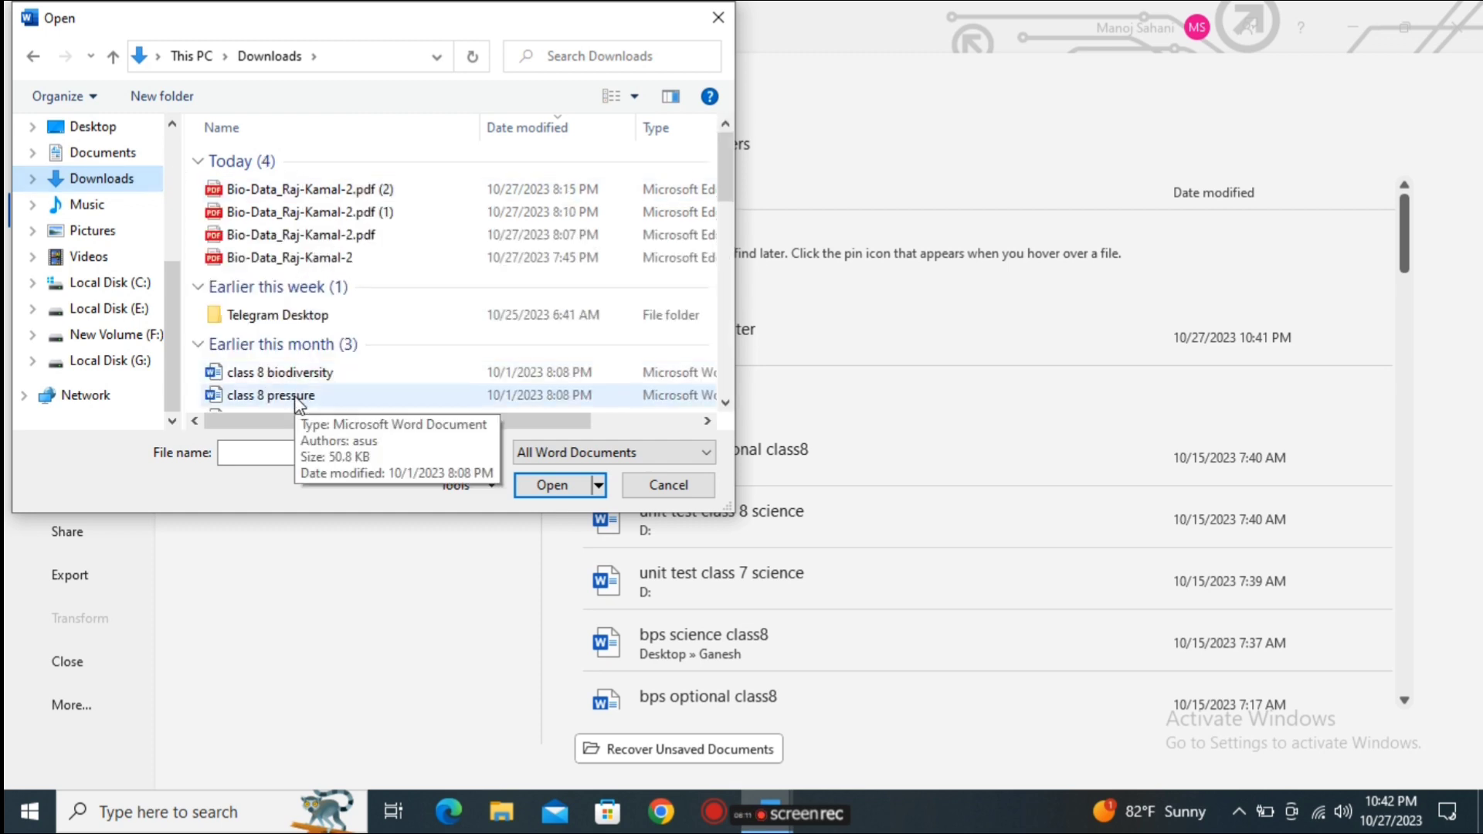
{"action": "left_click", "coordinate": [294, 396]}
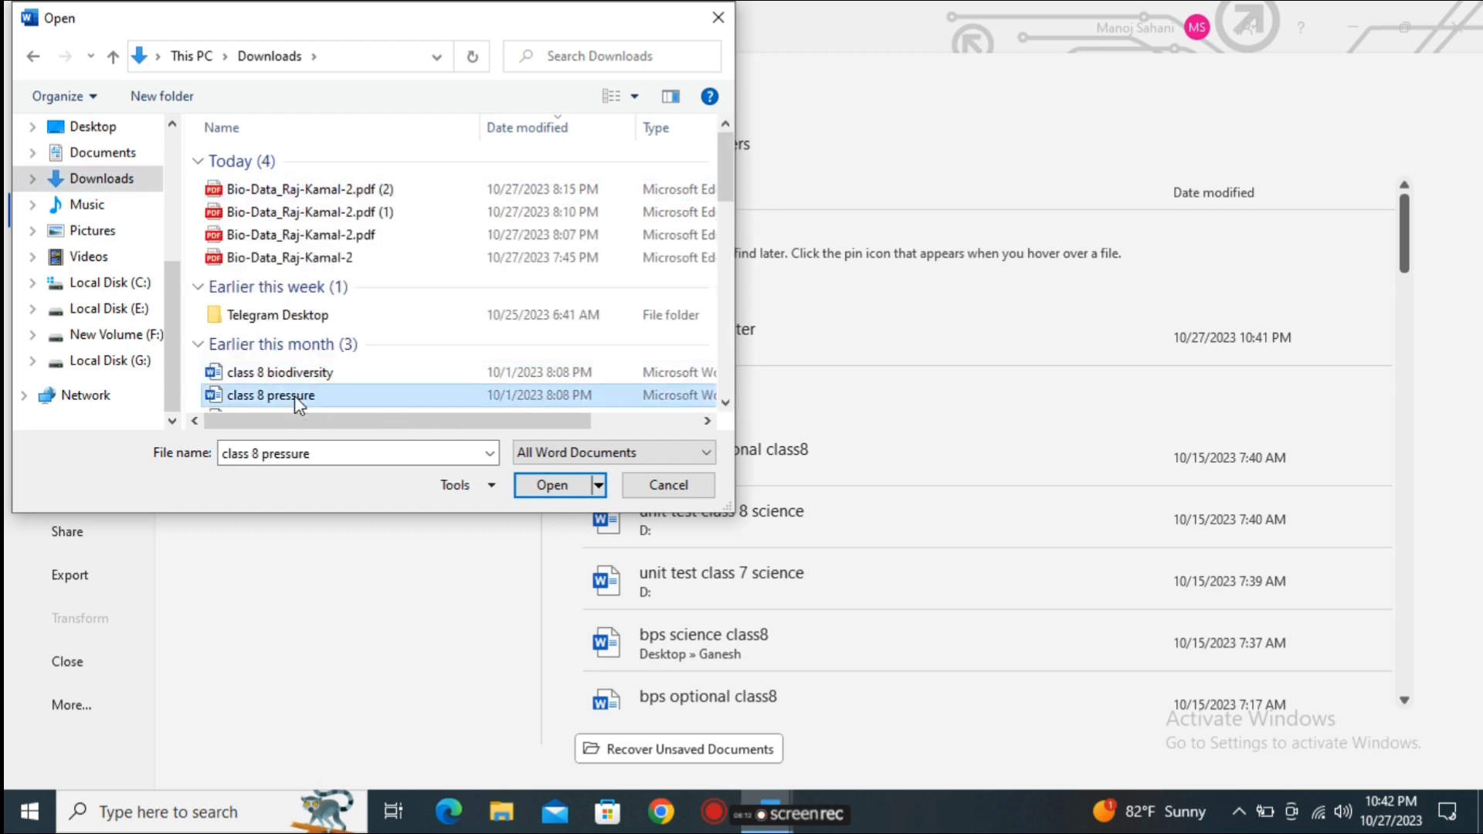
{"action": "left_click", "coordinate": [555, 484]}
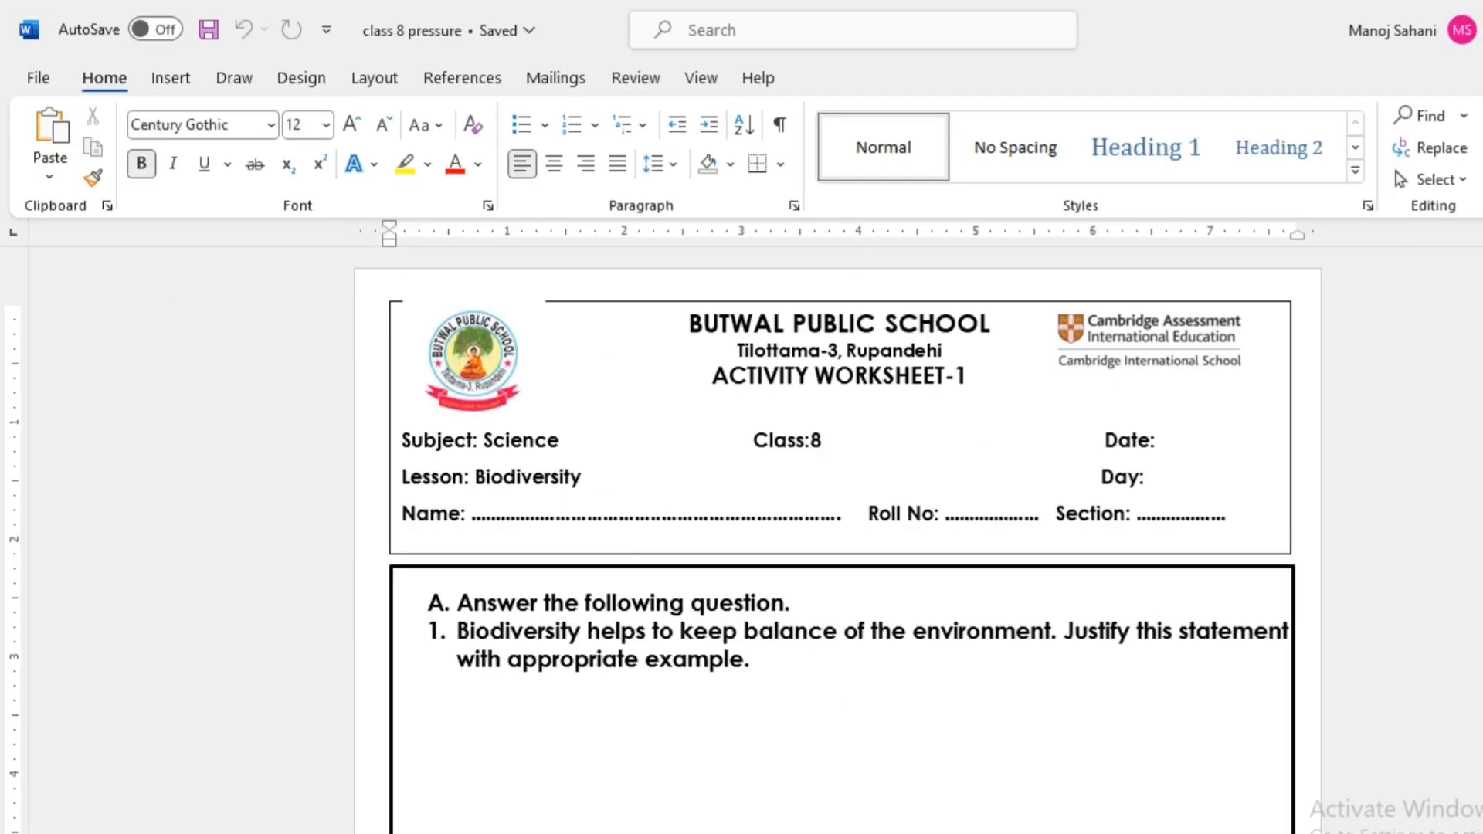
{"action": "scroll", "coordinate": [838, 541], "scroll_direction": "down", "scroll_amount": 2}
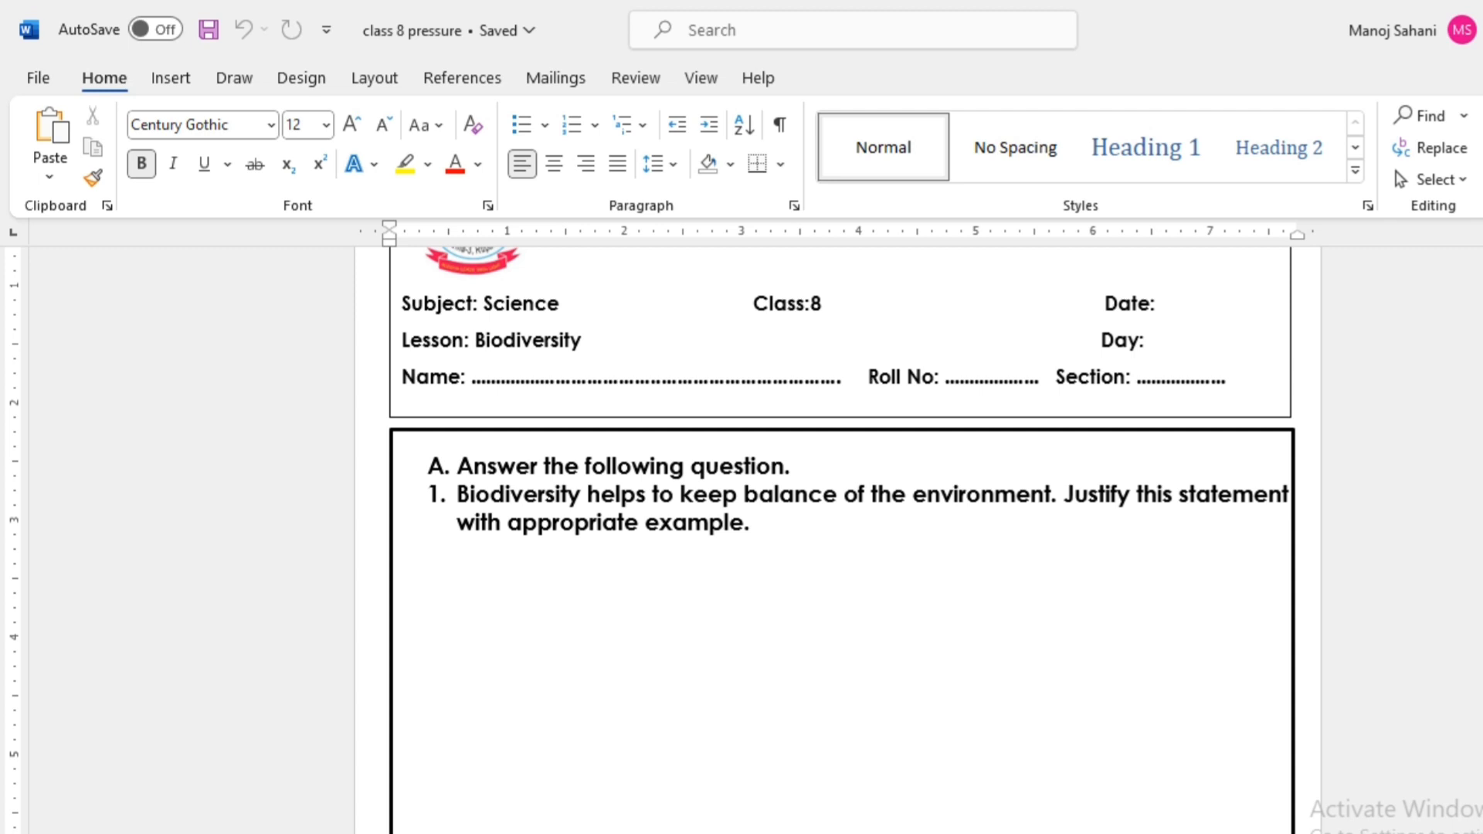
{"action": "scroll", "coordinate": [838, 541], "scroll_direction": "down", "scroll_amount": 4}
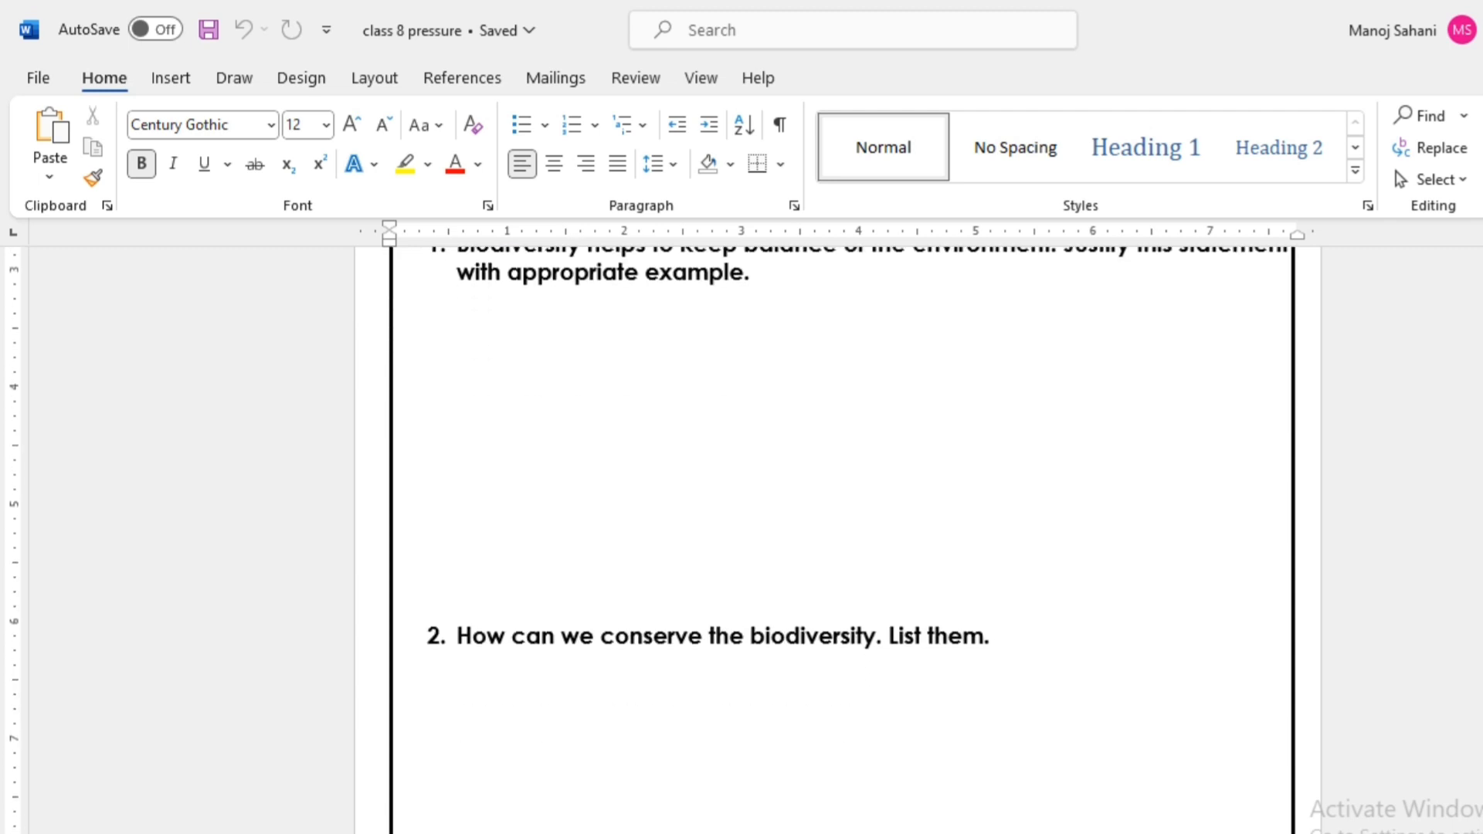
{"action": "left_click", "coordinate": [36, 87]}
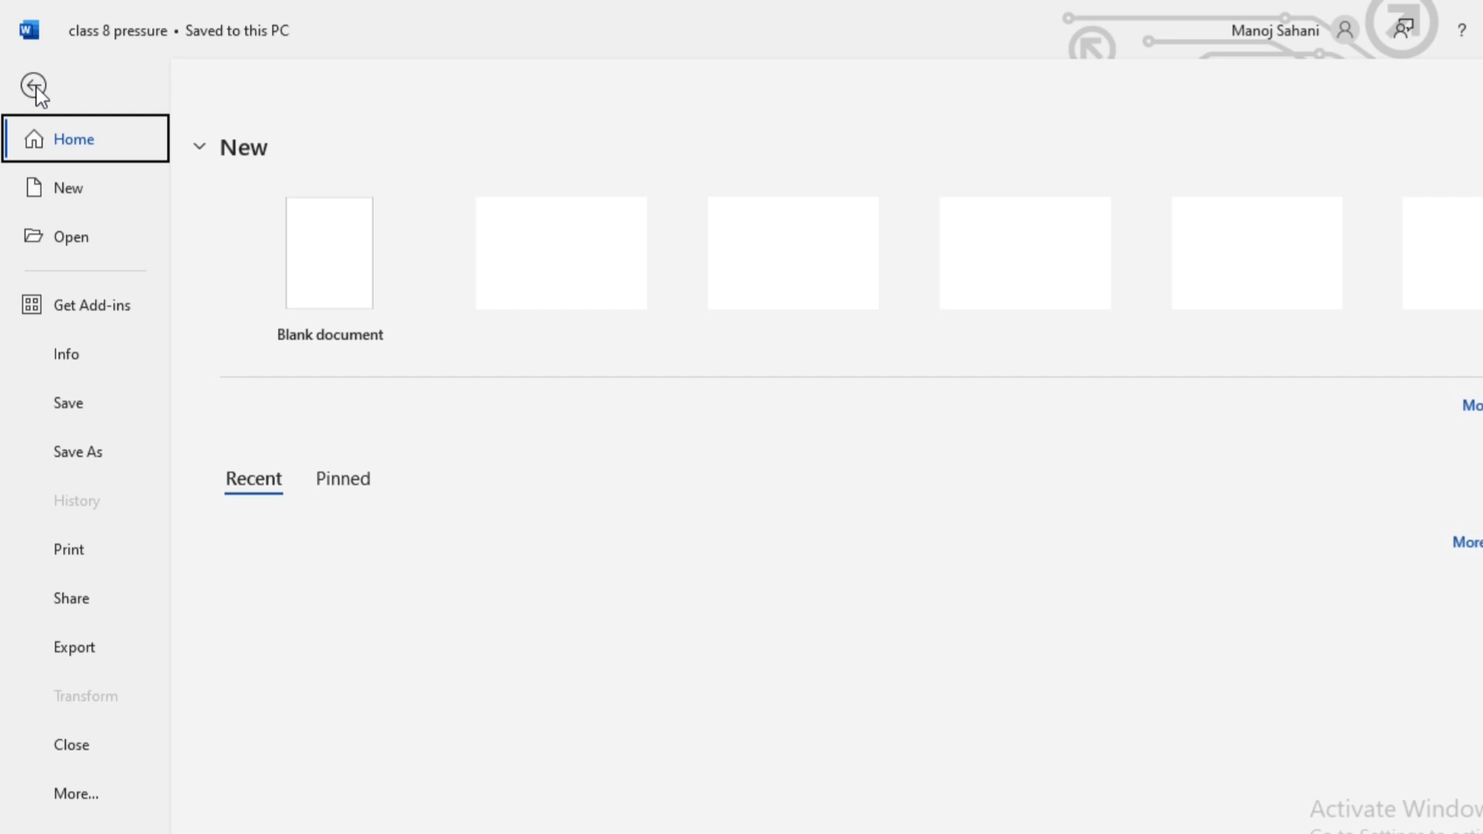
{"action": "left_click", "coordinate": [71, 241]}
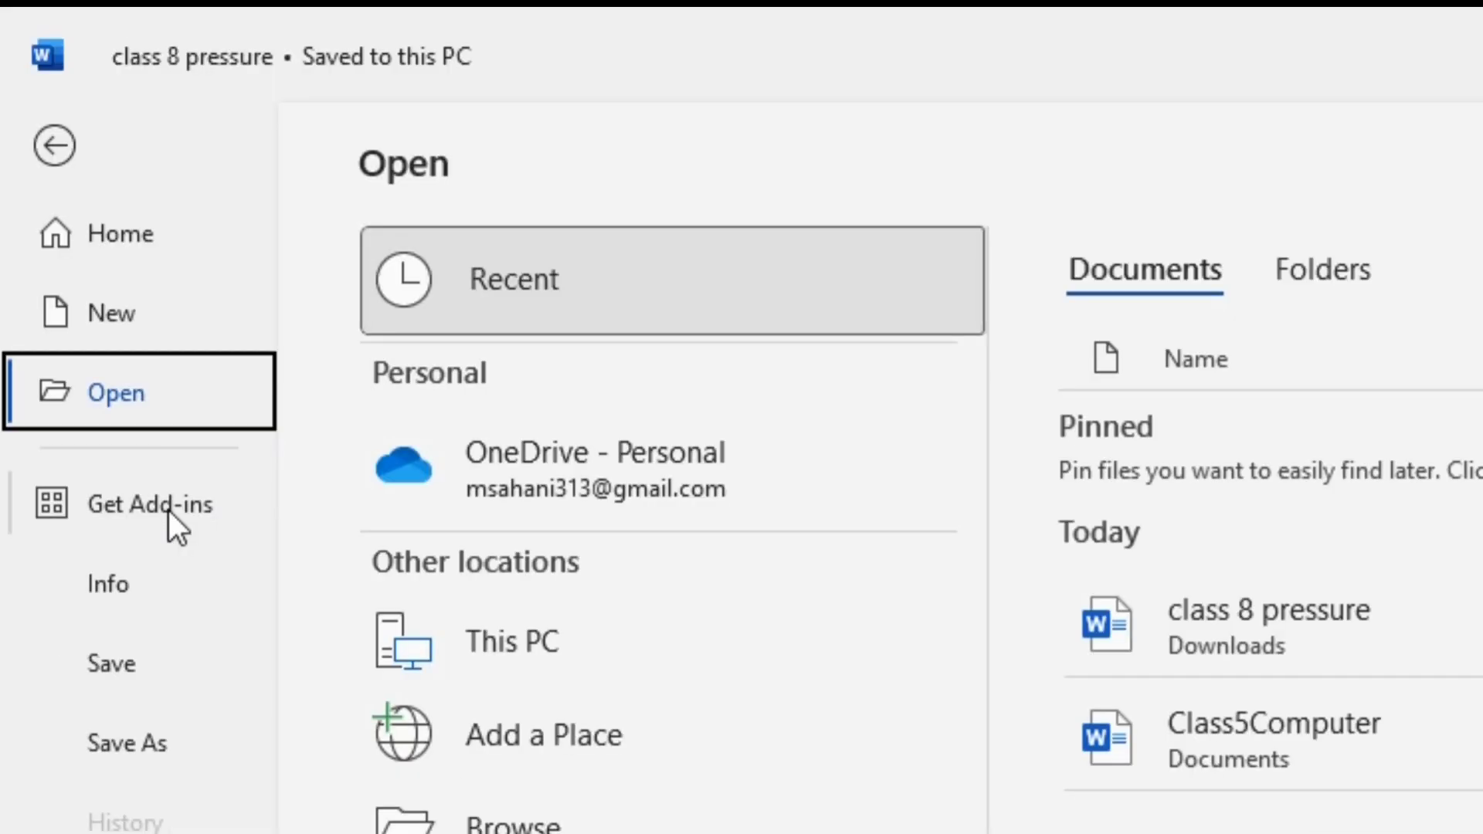
{"action": "left_click", "coordinate": [169, 509]}
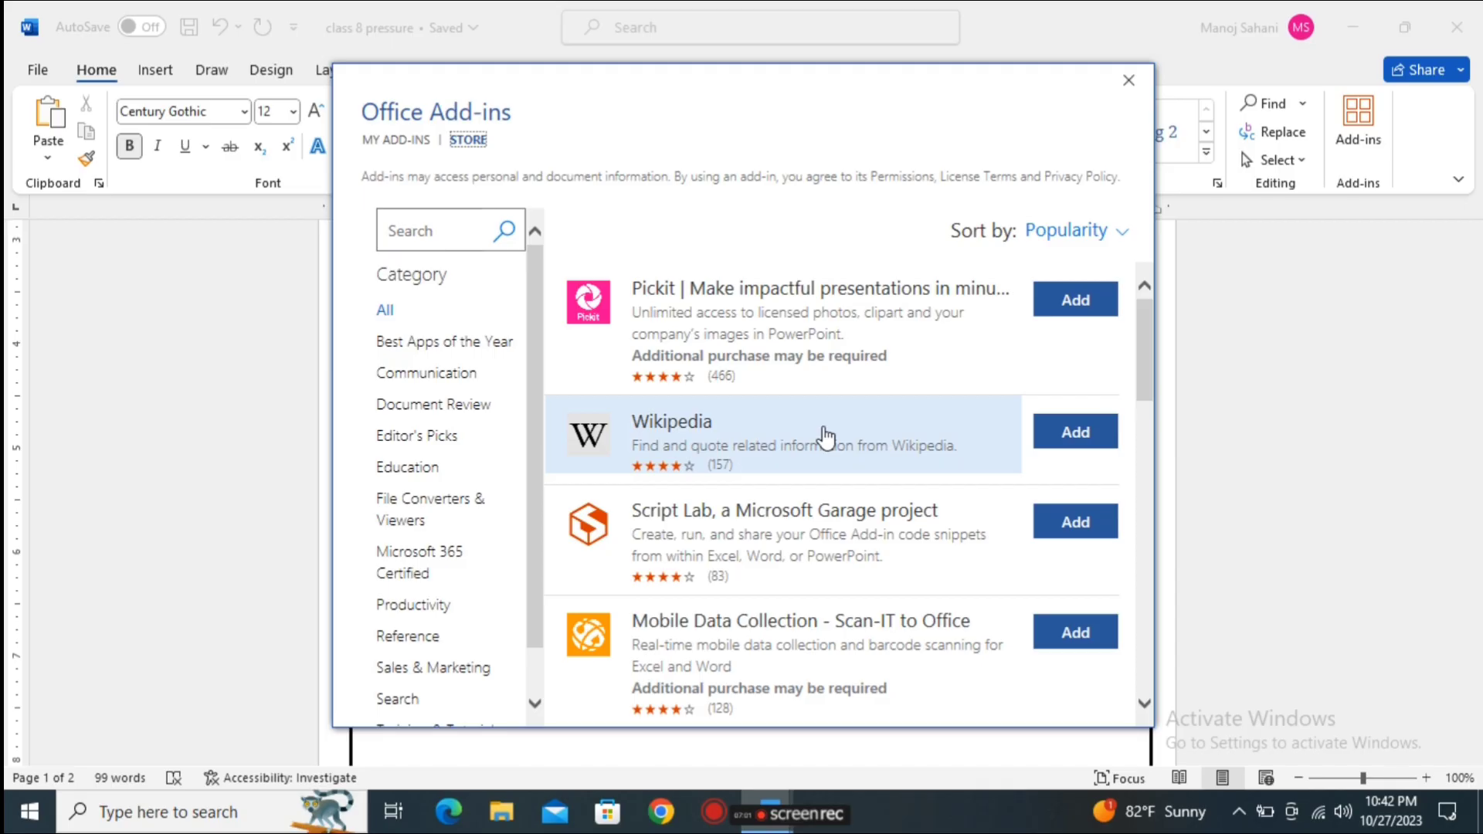
{"action": "left_click_drag", "start_coordinate": [1151, 323], "coordinate": [1149, 457]}
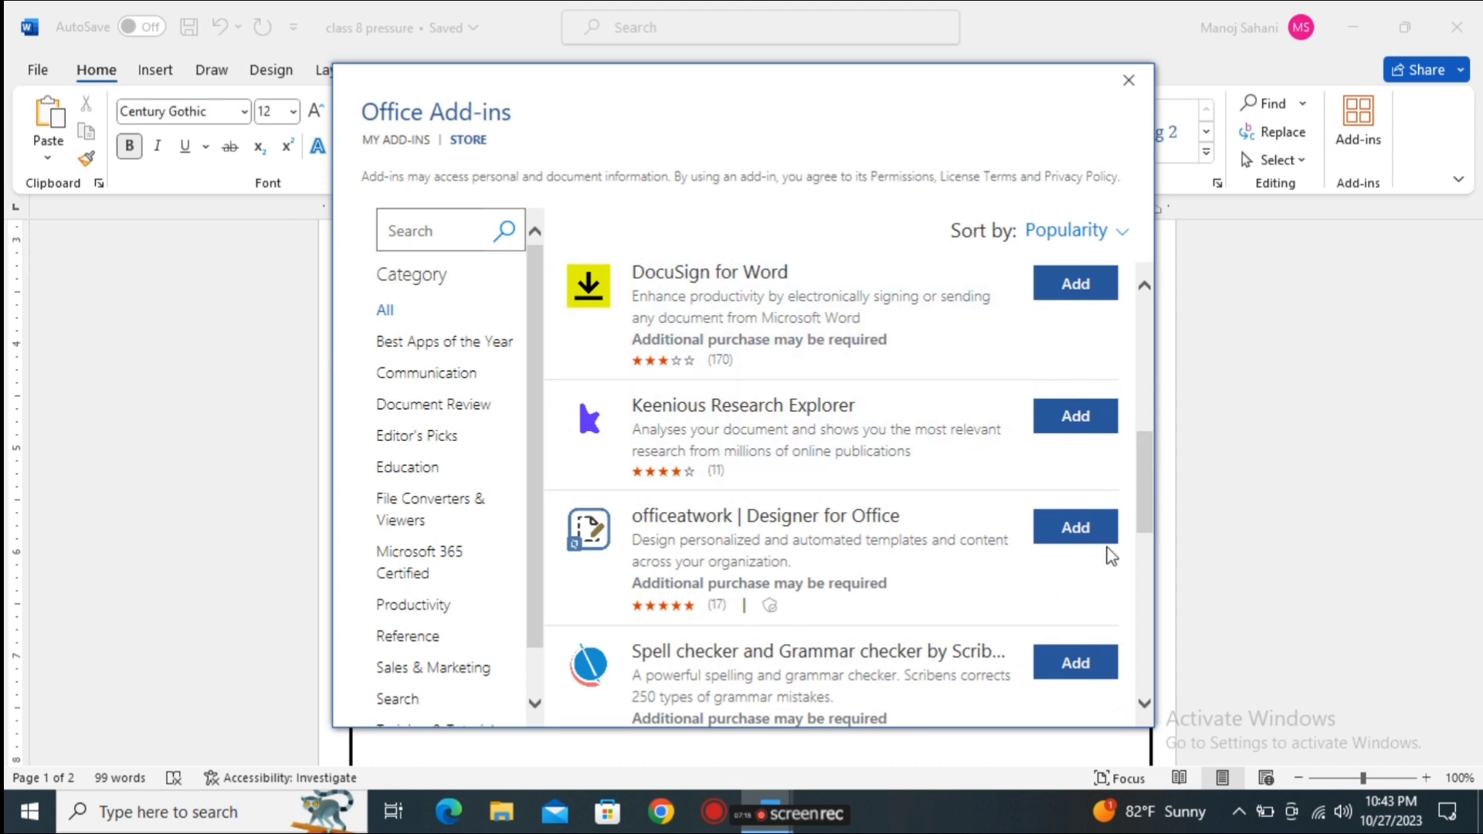
{"action": "left_click_drag", "start_coordinate": [1144, 533], "coordinate": [1144, 585]}
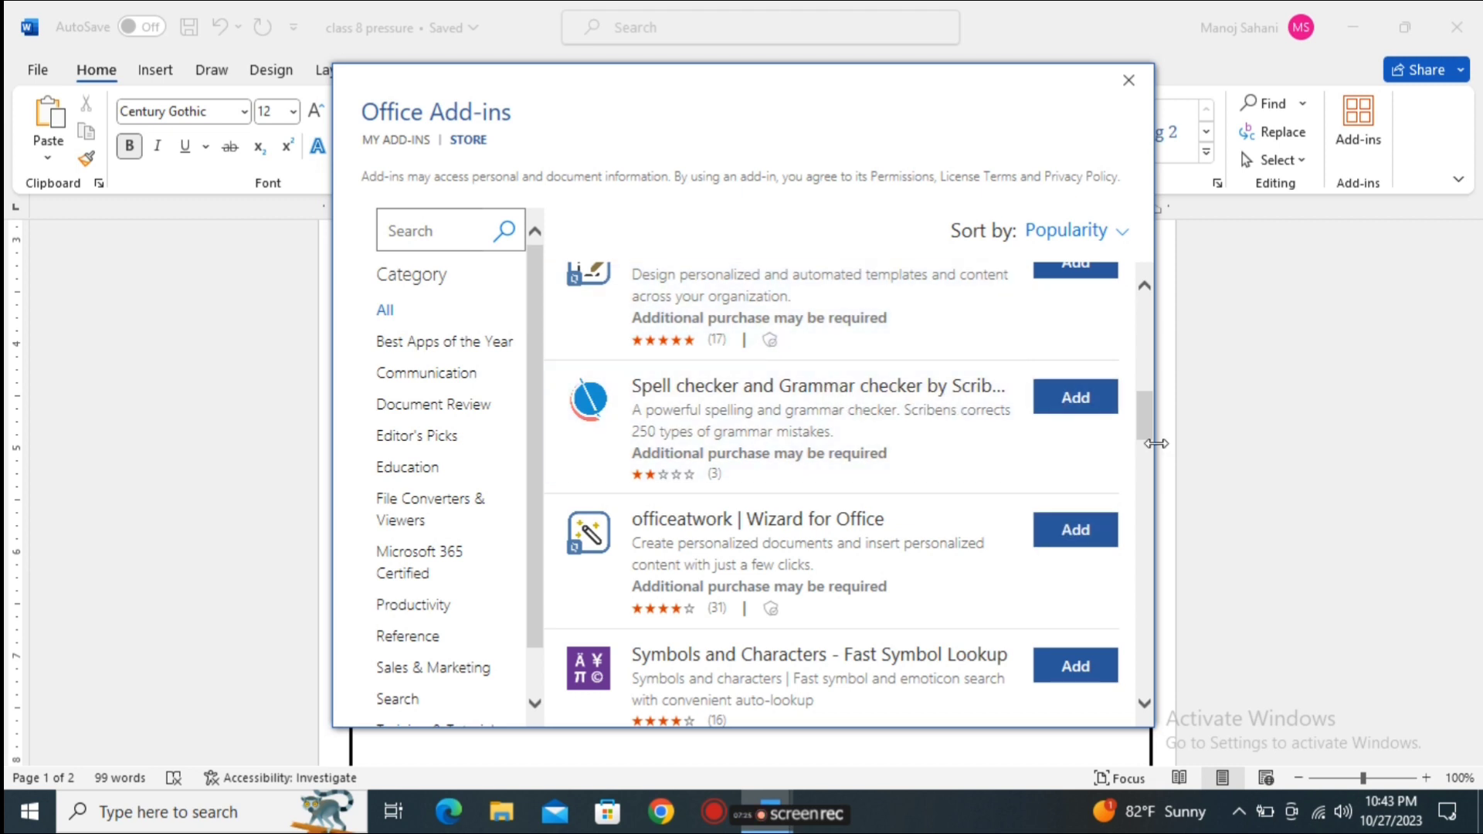
{"action": "scroll", "coordinate": [1152, 448], "scroll_direction": "down", "scroll_amount": 3}
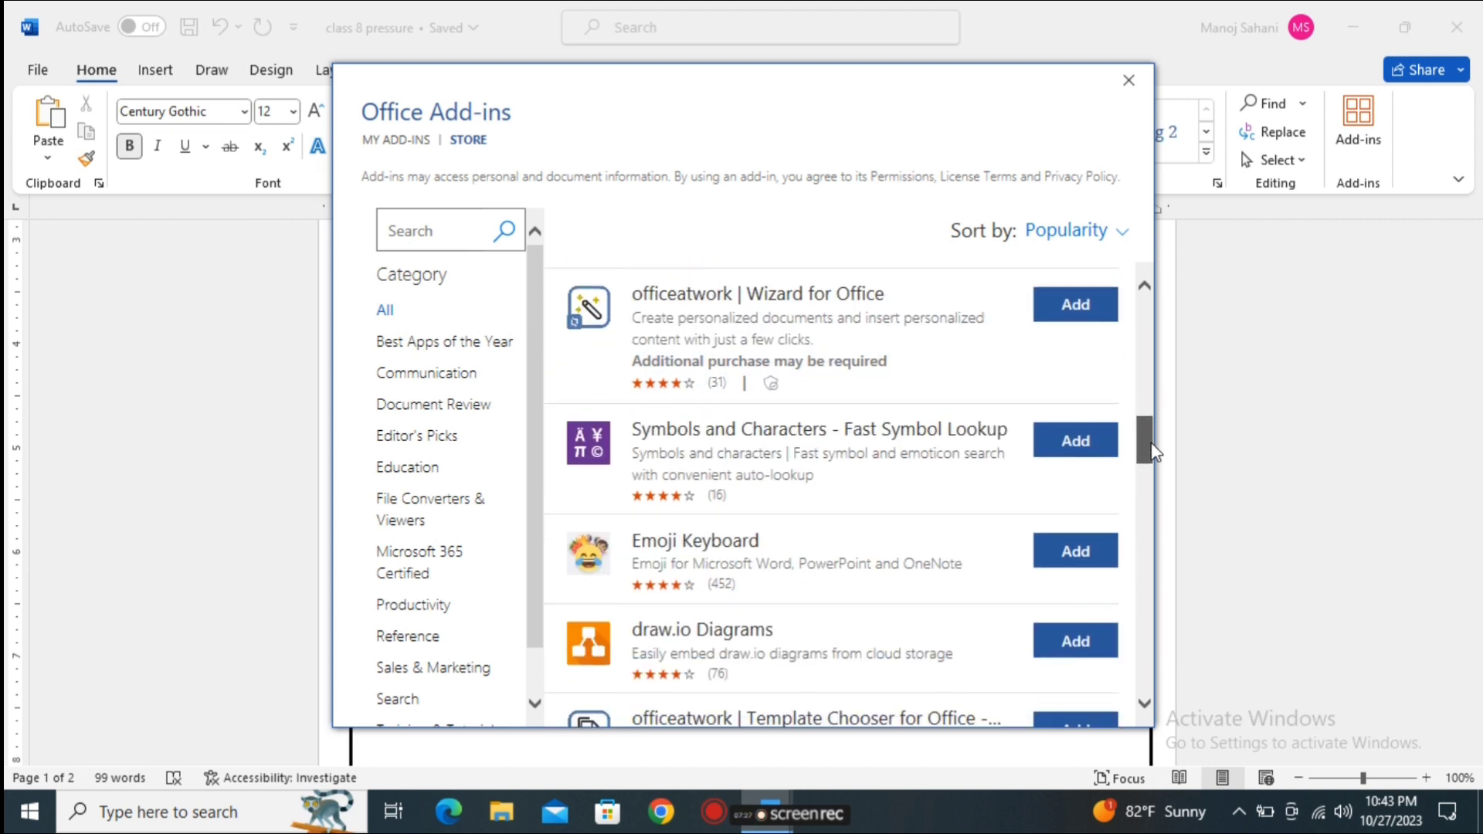
{"action": "scroll", "coordinate": [1152, 452], "scroll_direction": "down", "scroll_amount": 2}
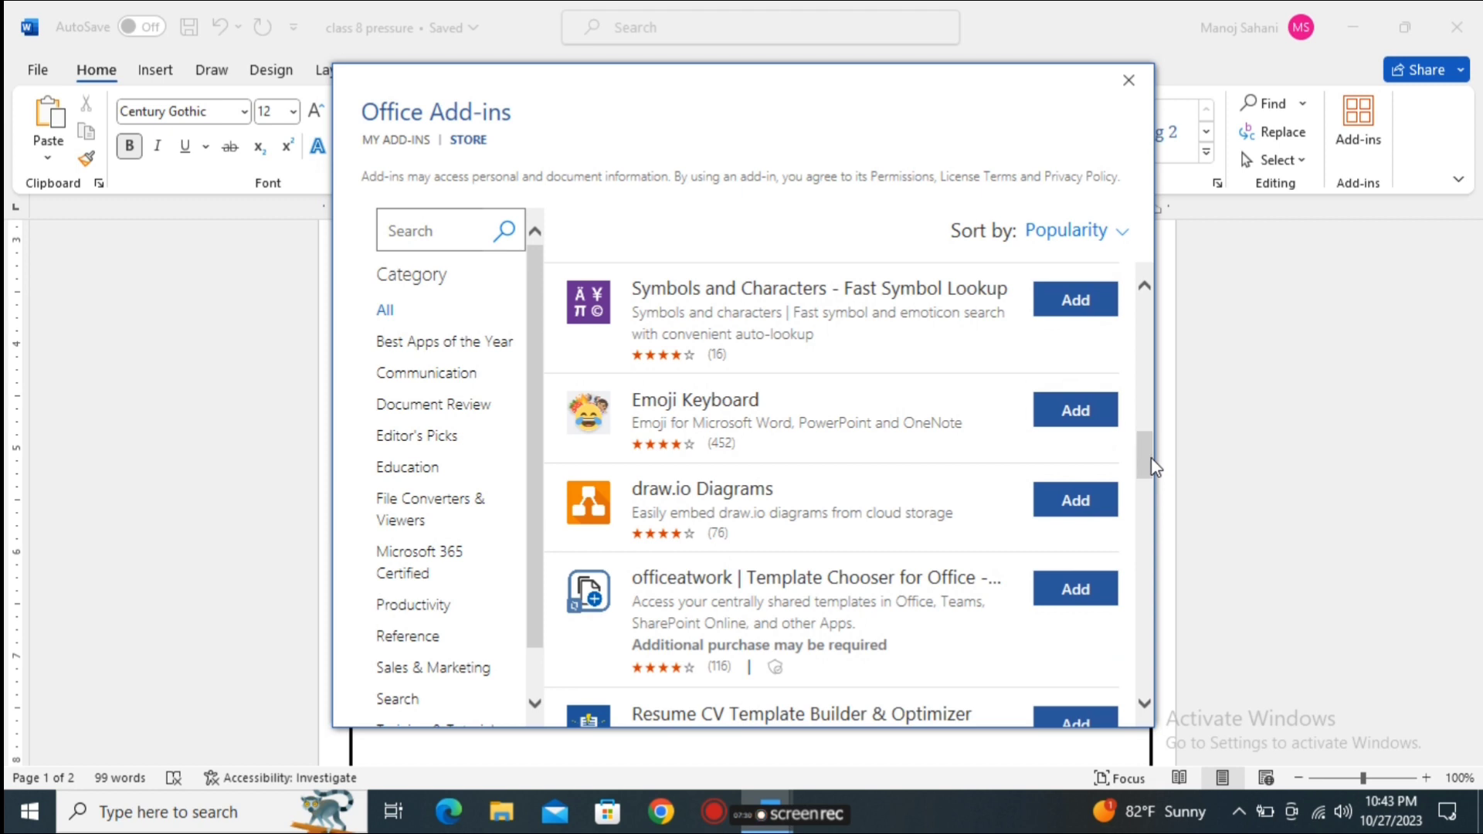
Close the add-ins store and review the class 8 pressure Info page (50.8KB, 2 pages, 99 words)
{"action": "left_click", "coordinate": [1139, 91]}
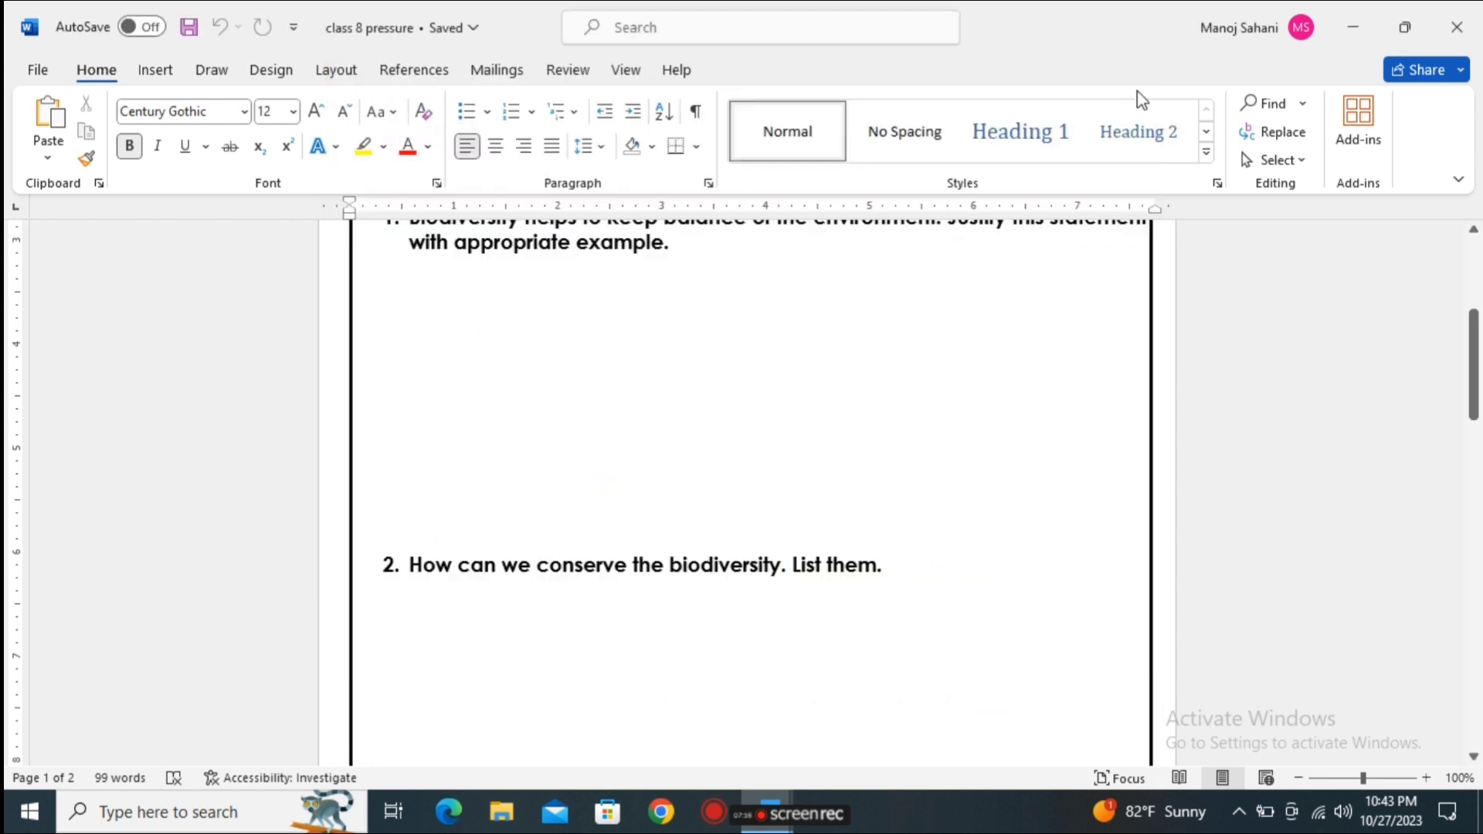
{"action": "left_click", "coordinate": [42, 77]}
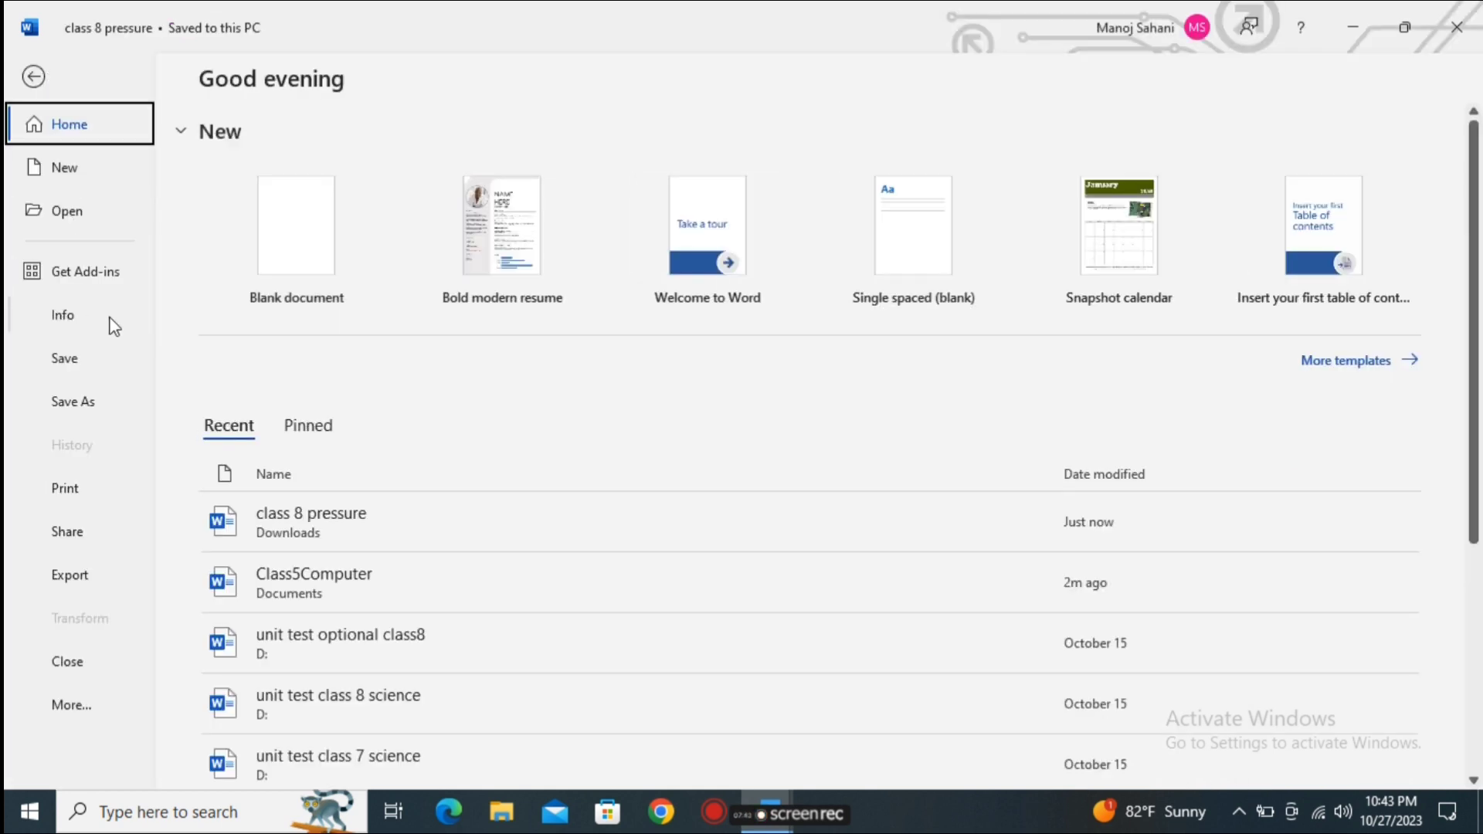
{"action": "left_click", "coordinate": [62, 317]}
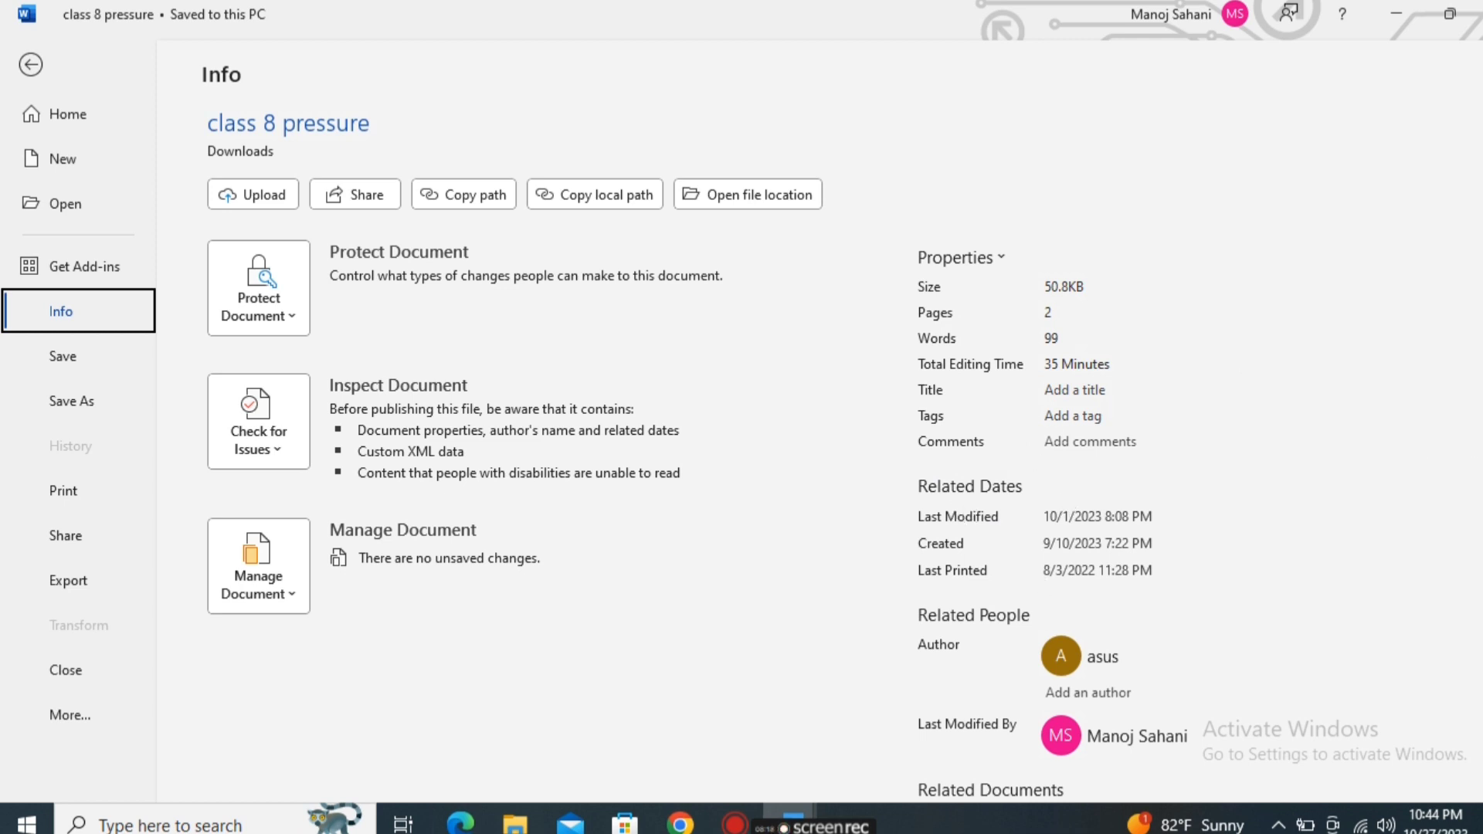
{"action": "scroll", "coordinate": [695, 429], "scroll_direction": "down", "scroll_amount": 2}
{"action": "scroll", "coordinate": [695, 429], "scroll_direction": "up", "scroll_amount": 2}
{"action": "left_click", "coordinate": [294, 446]}
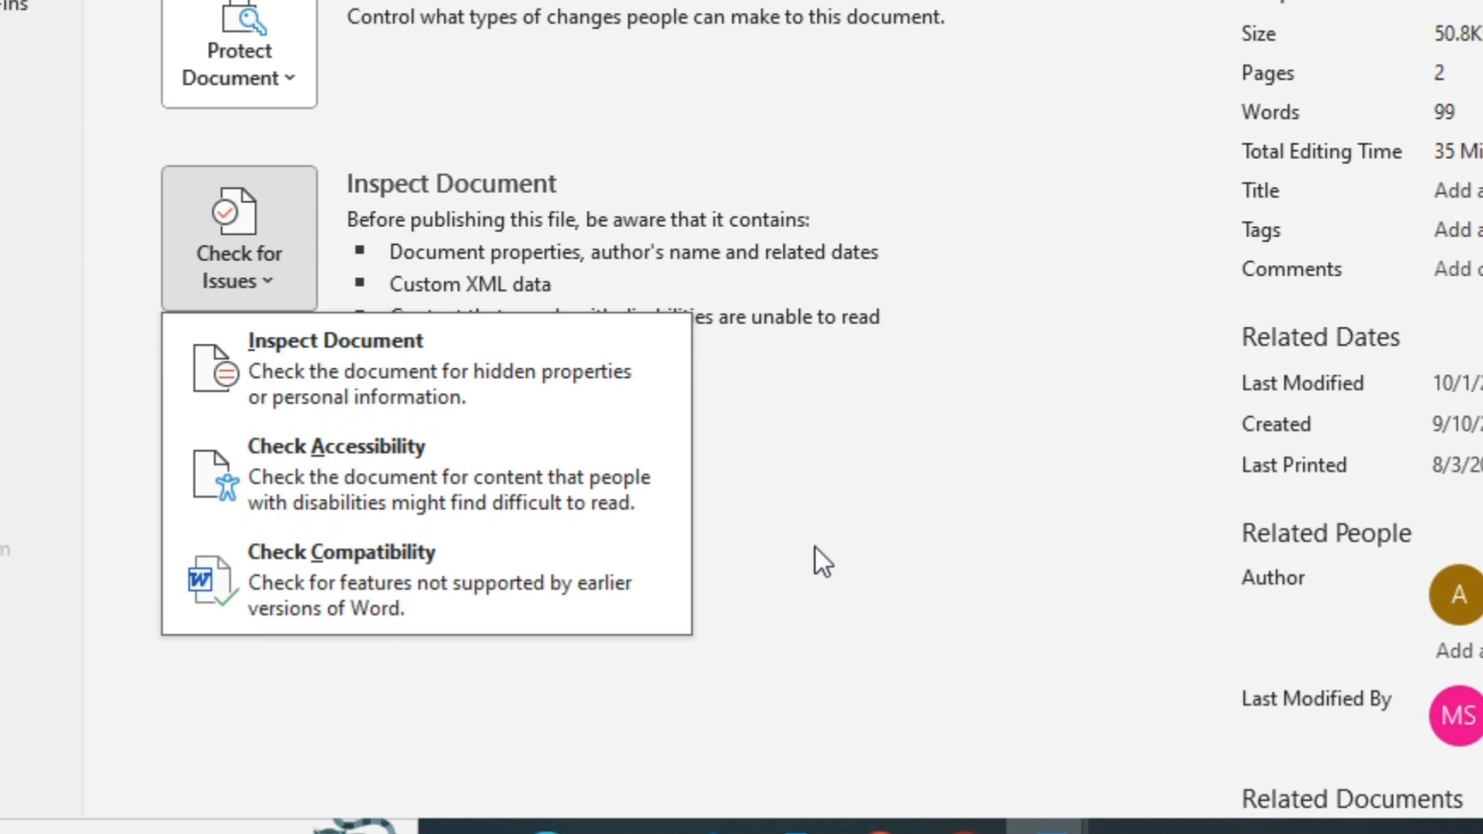
{"action": "key", "text": "Escape"}
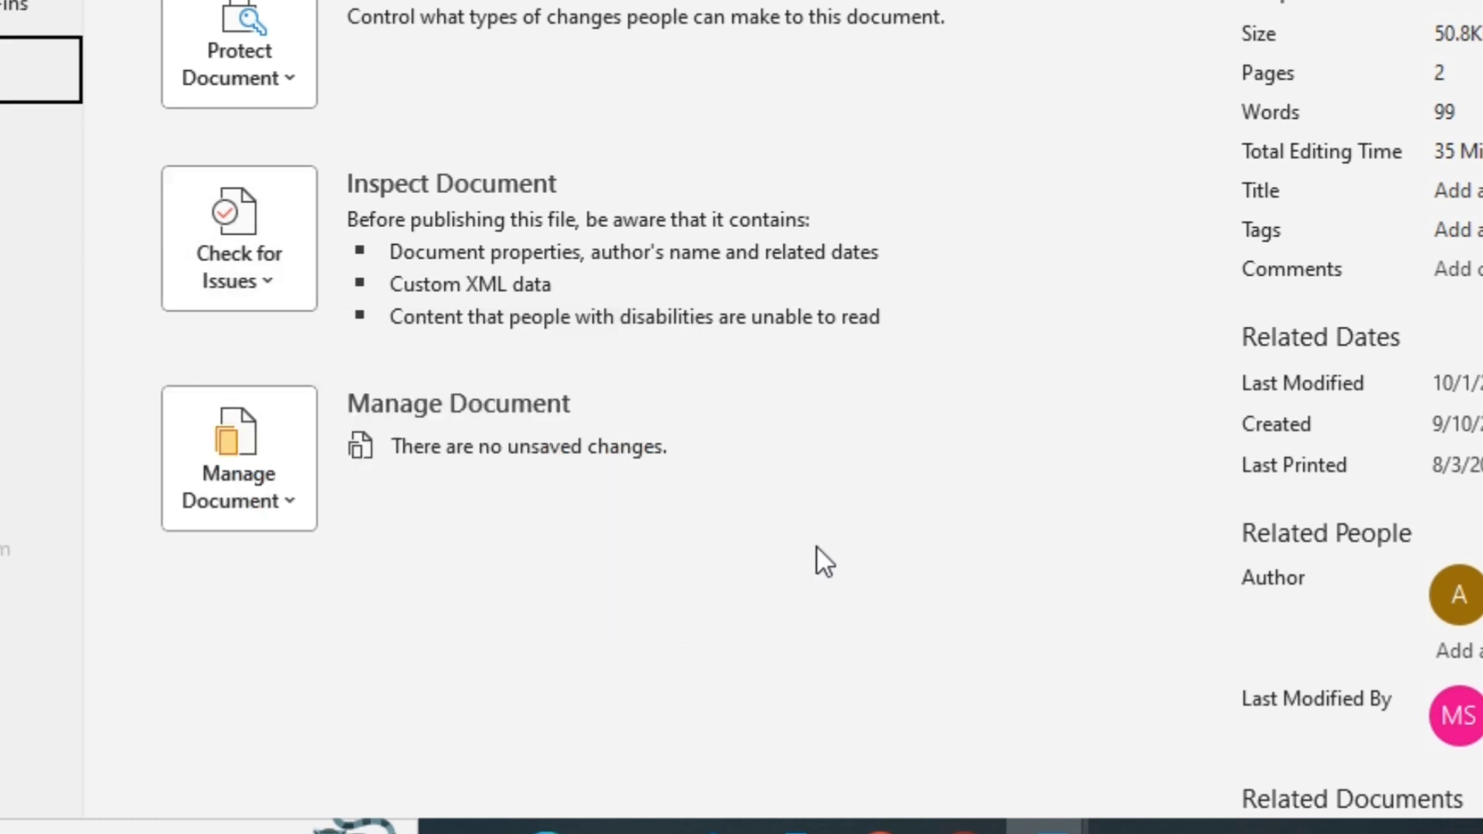
{"action": "left_click", "coordinate": [295, 491]}
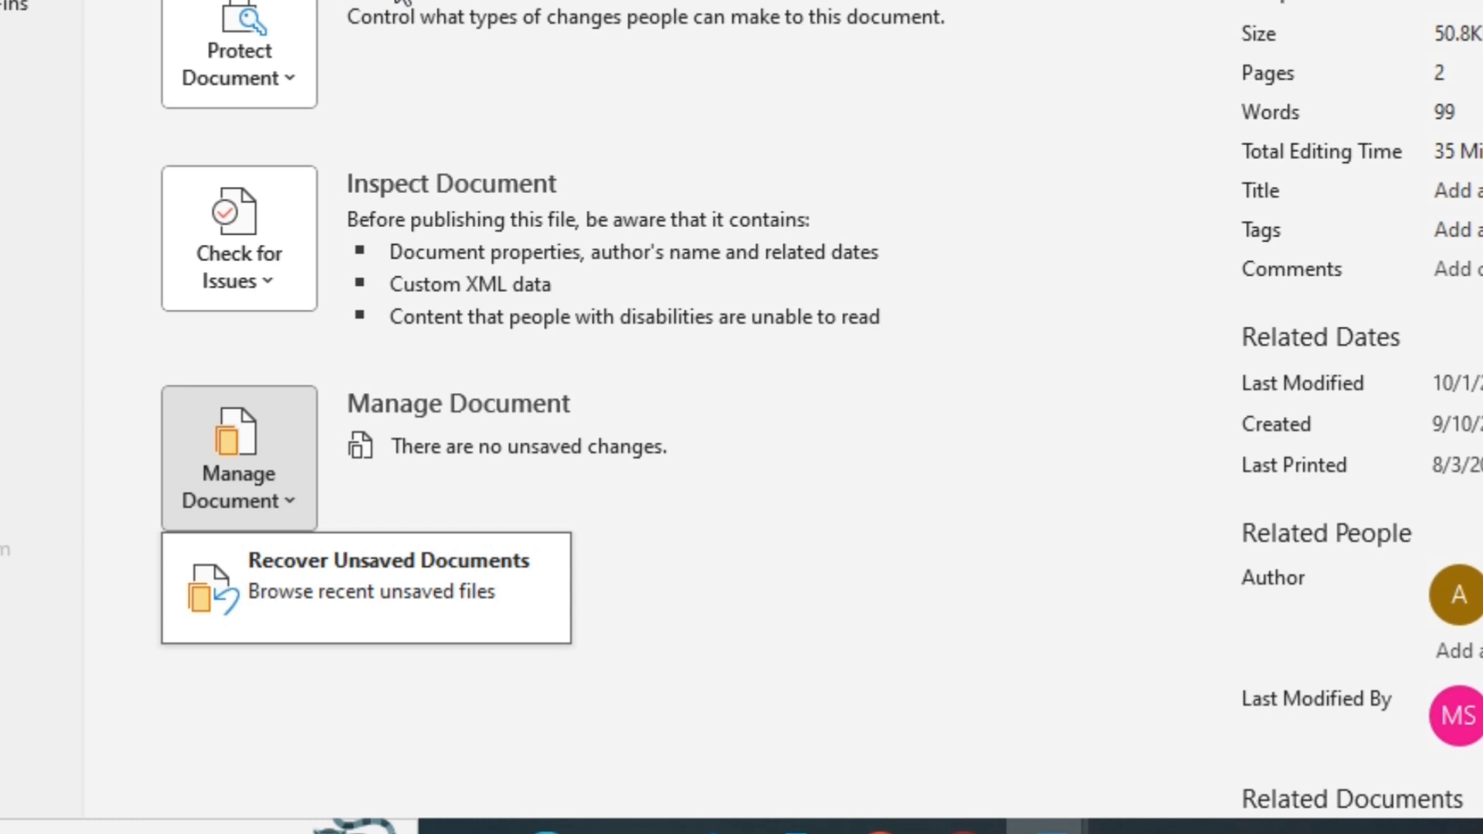
{"action": "left_click", "coordinate": [135, 149]}
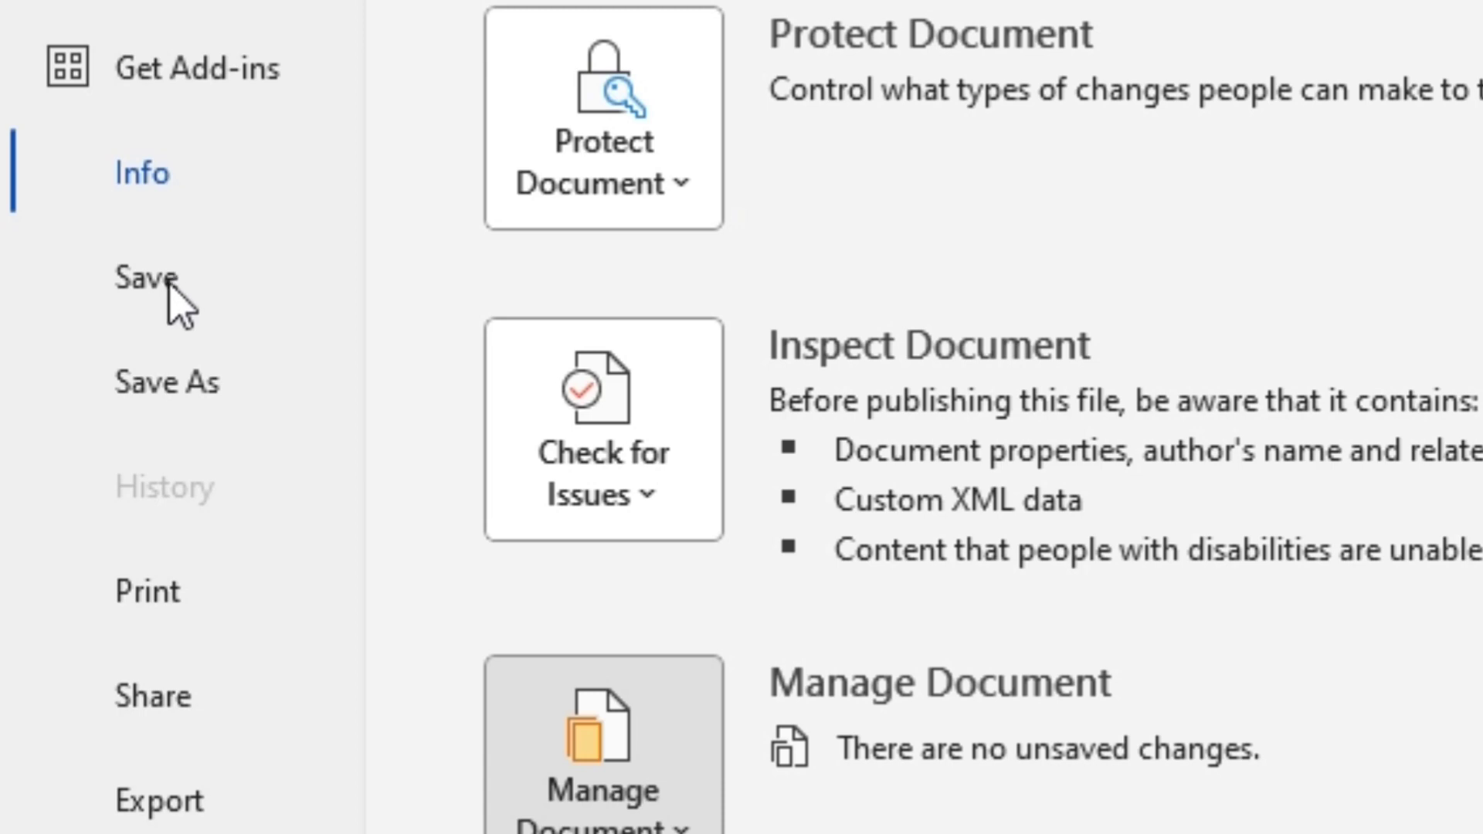
Return to the resume and replace the NAME HERE placeholder with the user's first name
{"action": "key", "text": "Escape"}
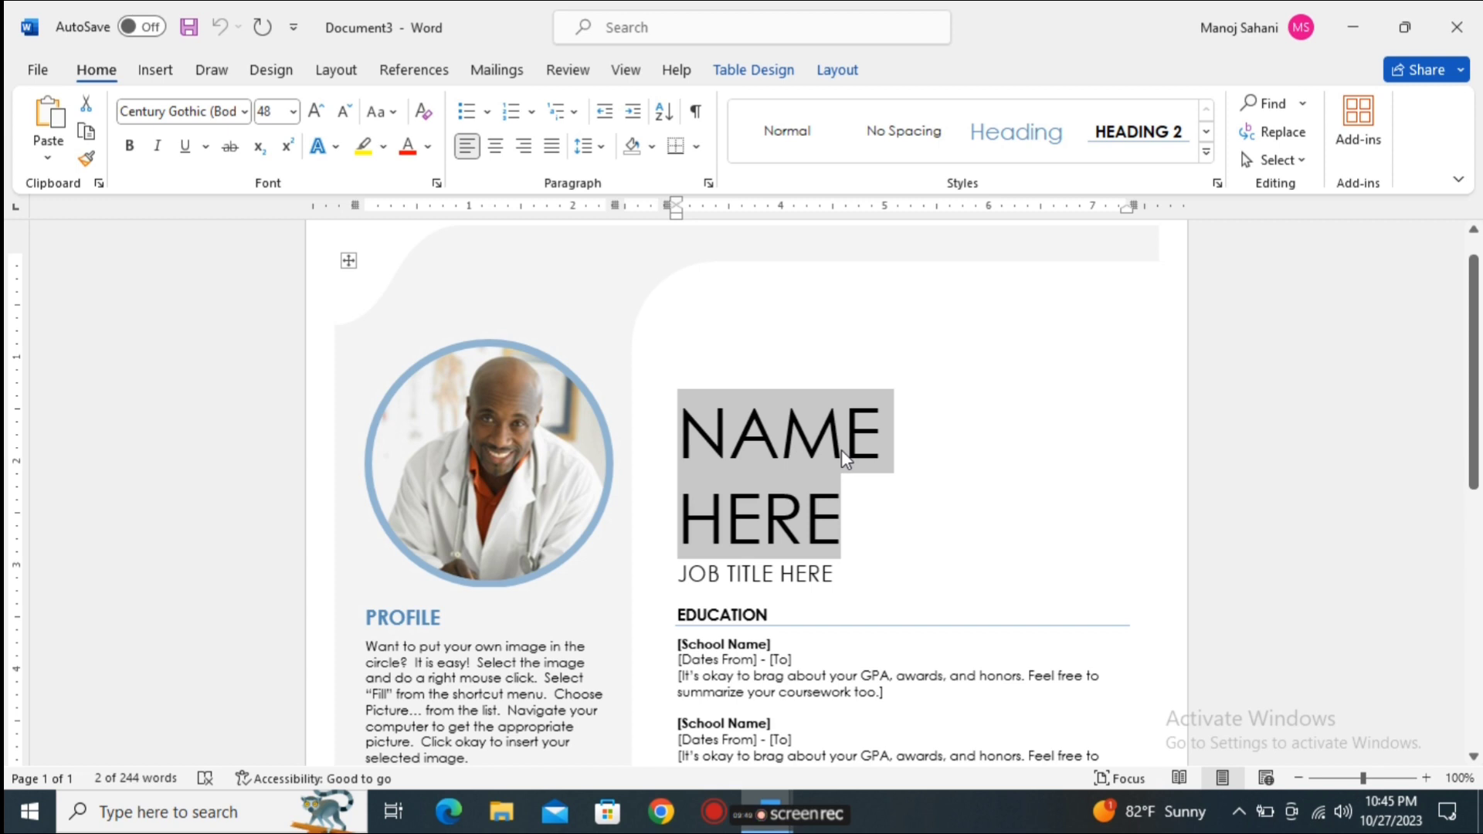
{"action": "type", "text": "MANOJ"}
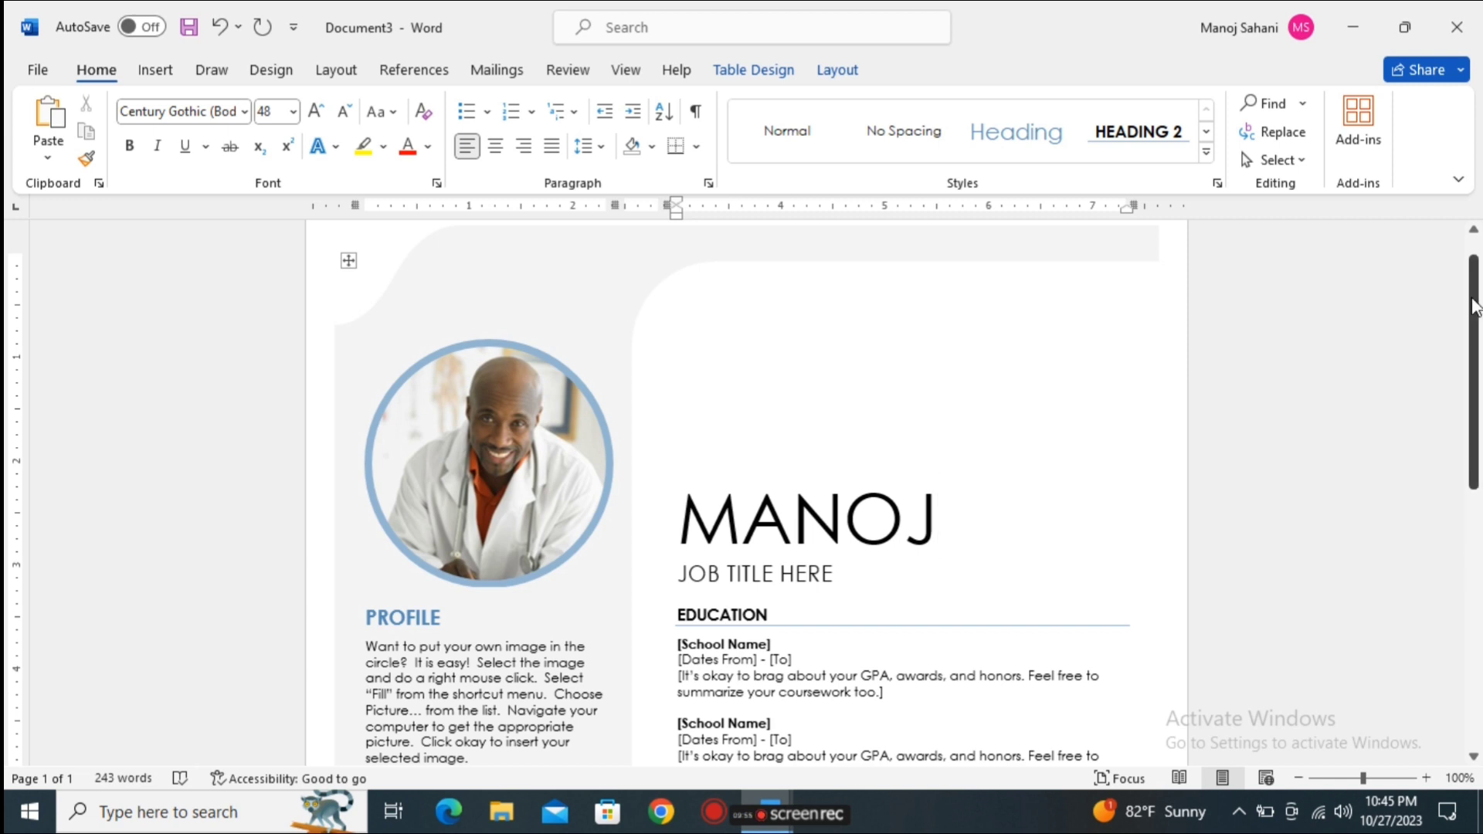
{"action": "mouse_move", "coordinate": [1475, 309]}
{"action": "left_mouse_down"}
{"action": "mouse_move", "coordinate": [1476, 398]}
{"action": "mouse_move", "coordinate": [1467, 292]}
{"action": "left_mouse_up"}
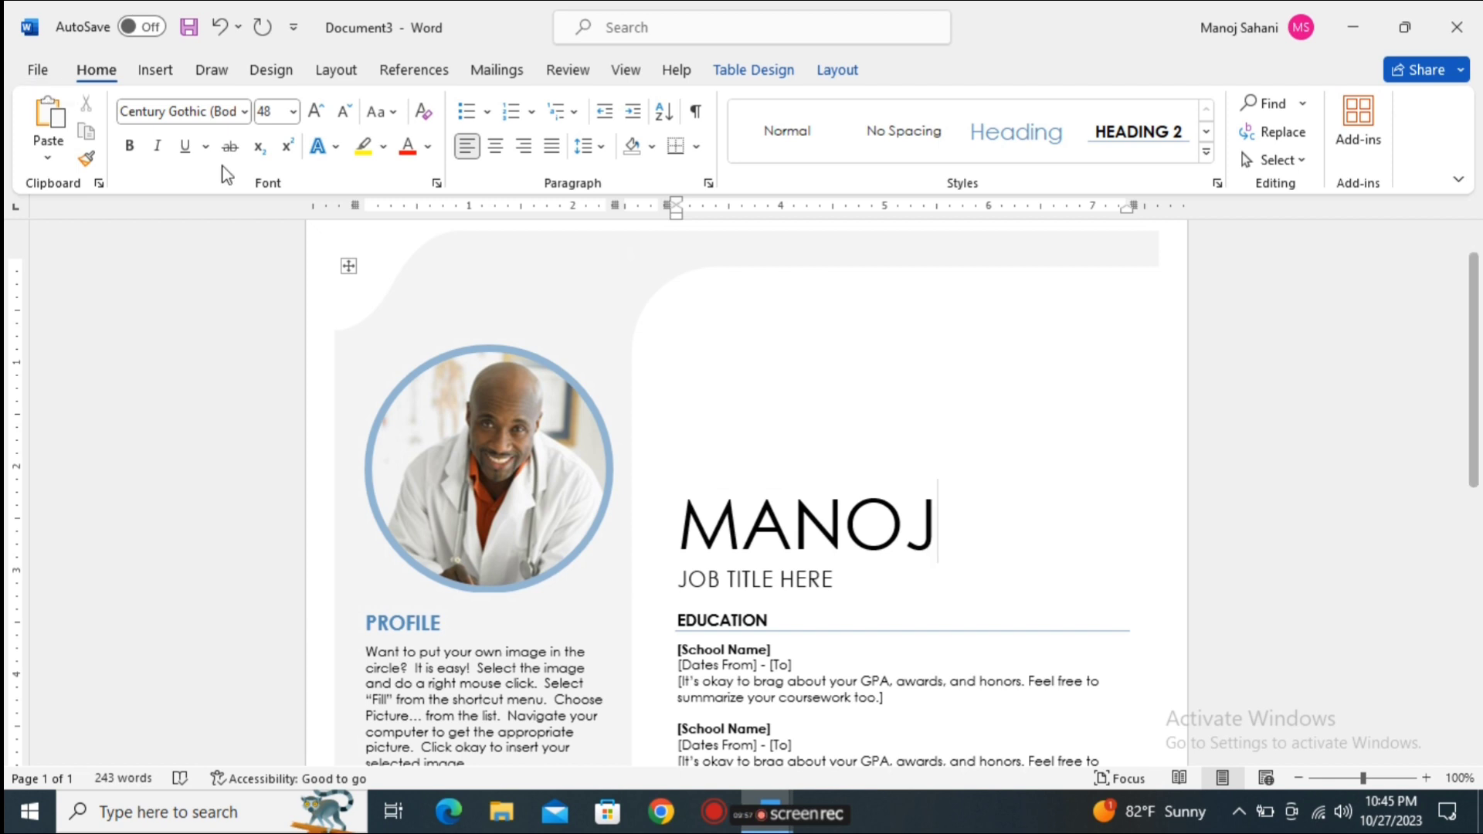
Save the resume as a Word Document in the Desktop folder, keeping its default file name
{"action": "left_click", "coordinate": [38, 73]}
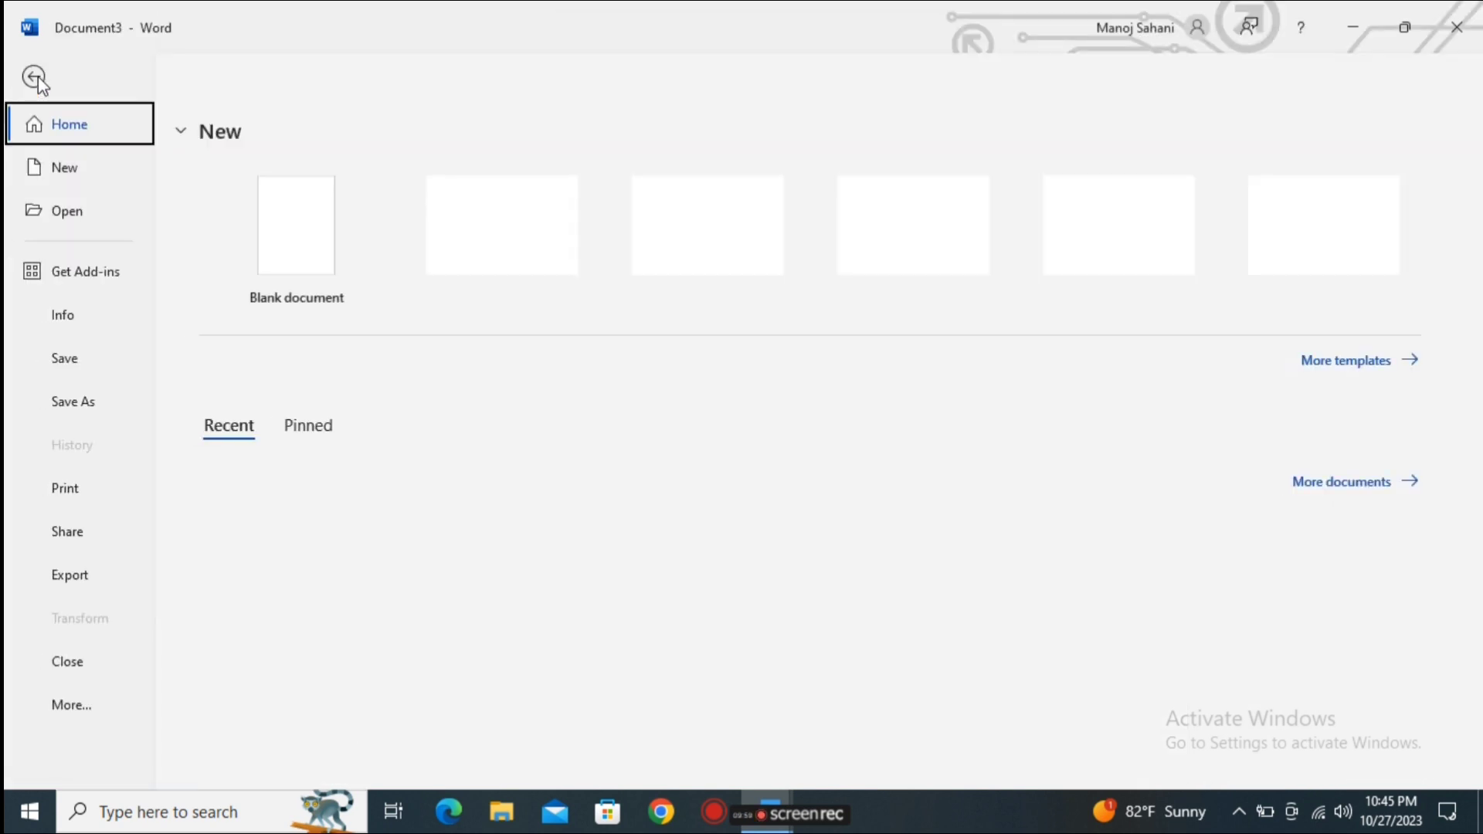
{"action": "left_click", "coordinate": [84, 361]}
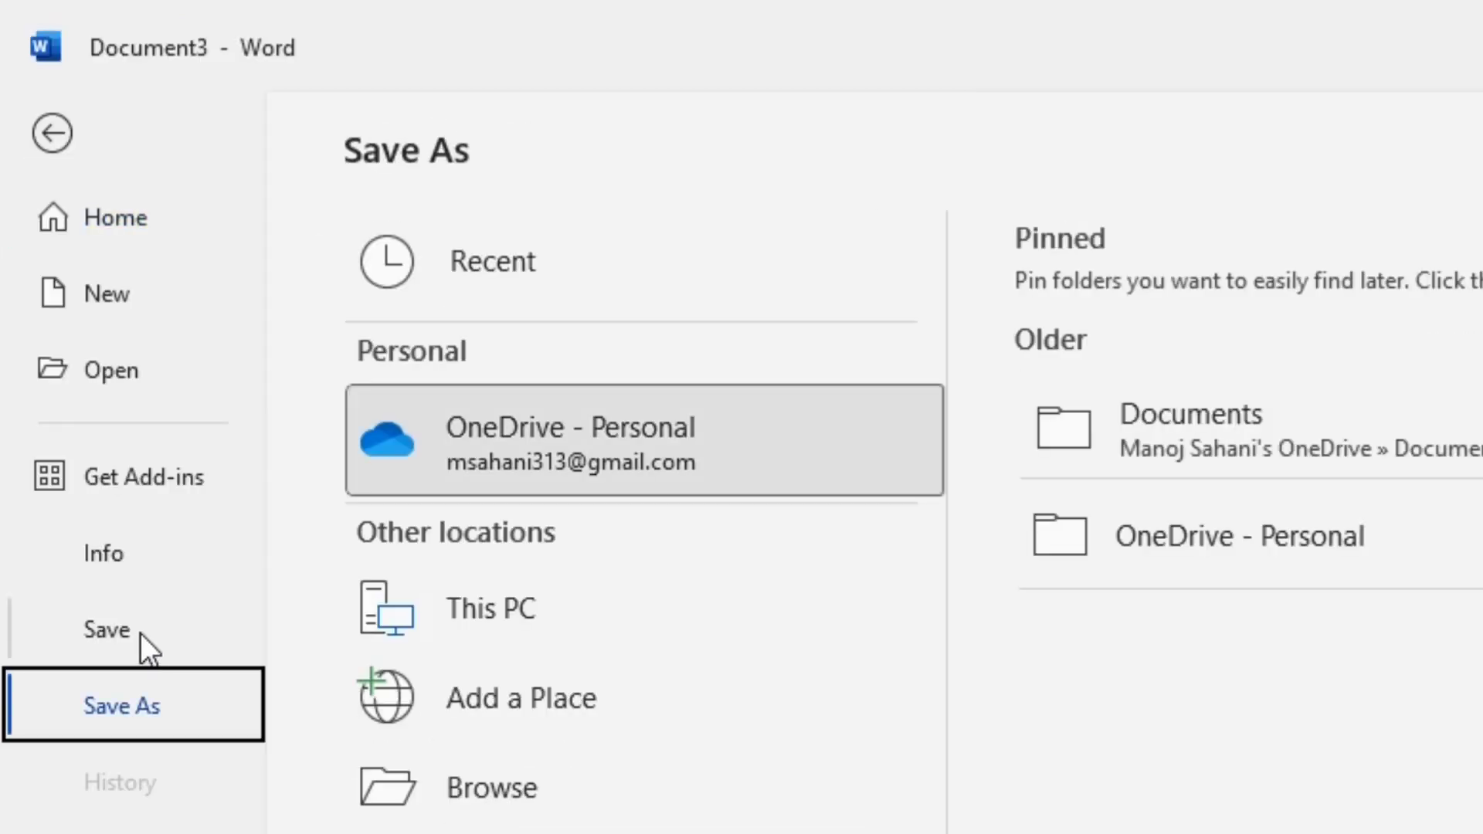
{"action": "left_click", "coordinate": [141, 633]}
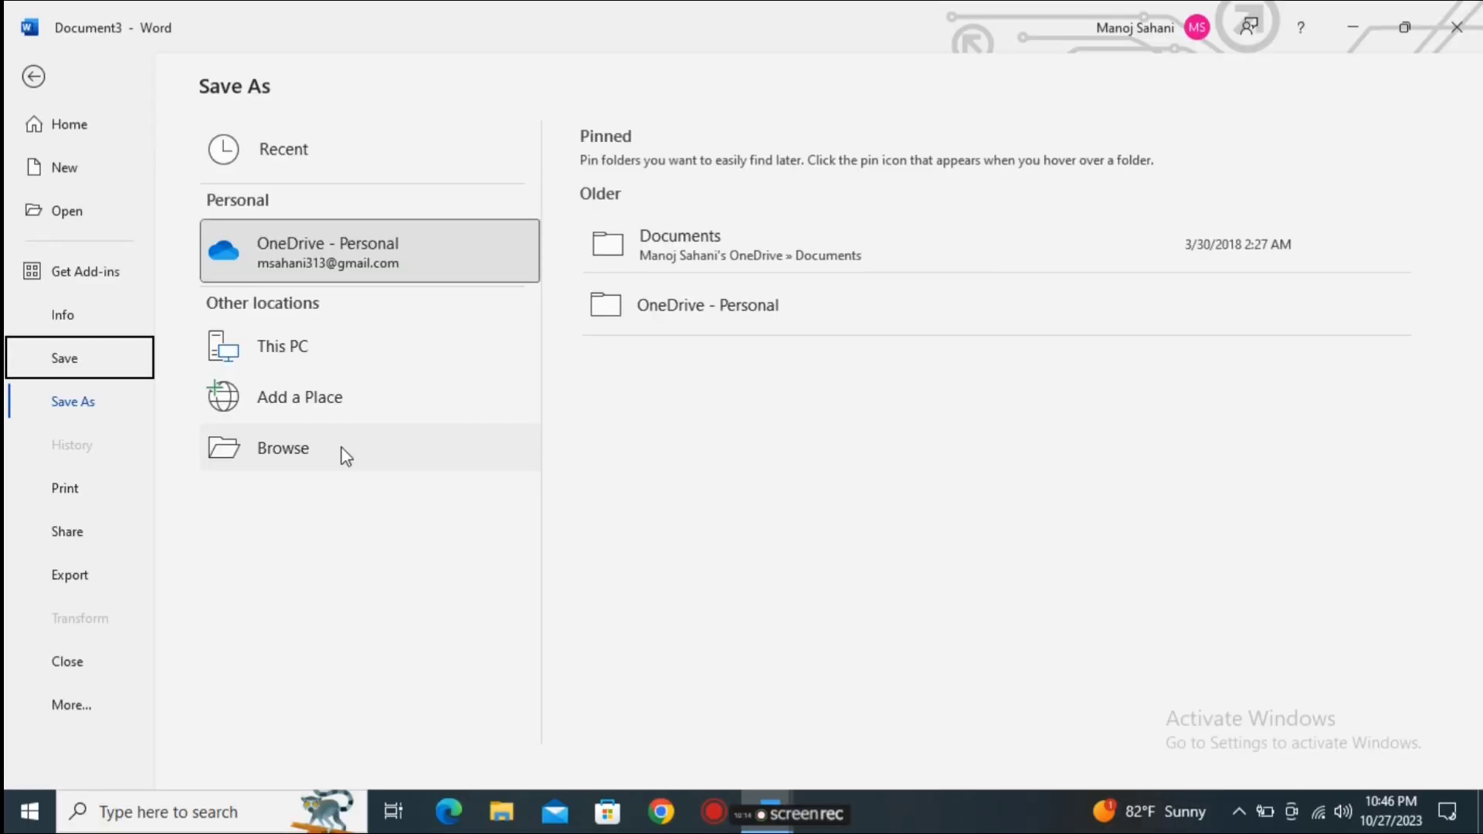
{"action": "left_click", "coordinate": [345, 454]}
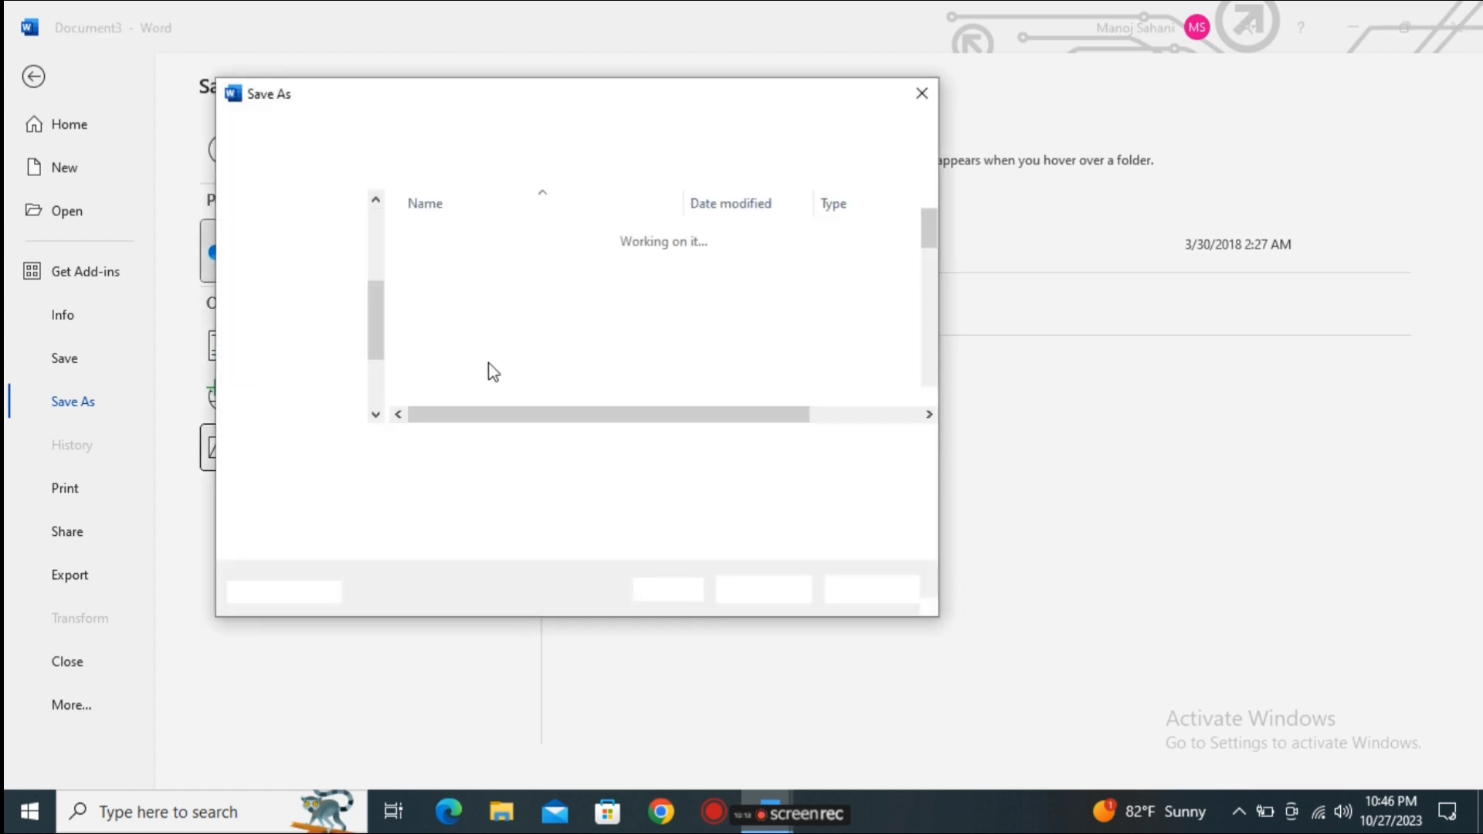
{"action": "left_click", "coordinate": [317, 266]}
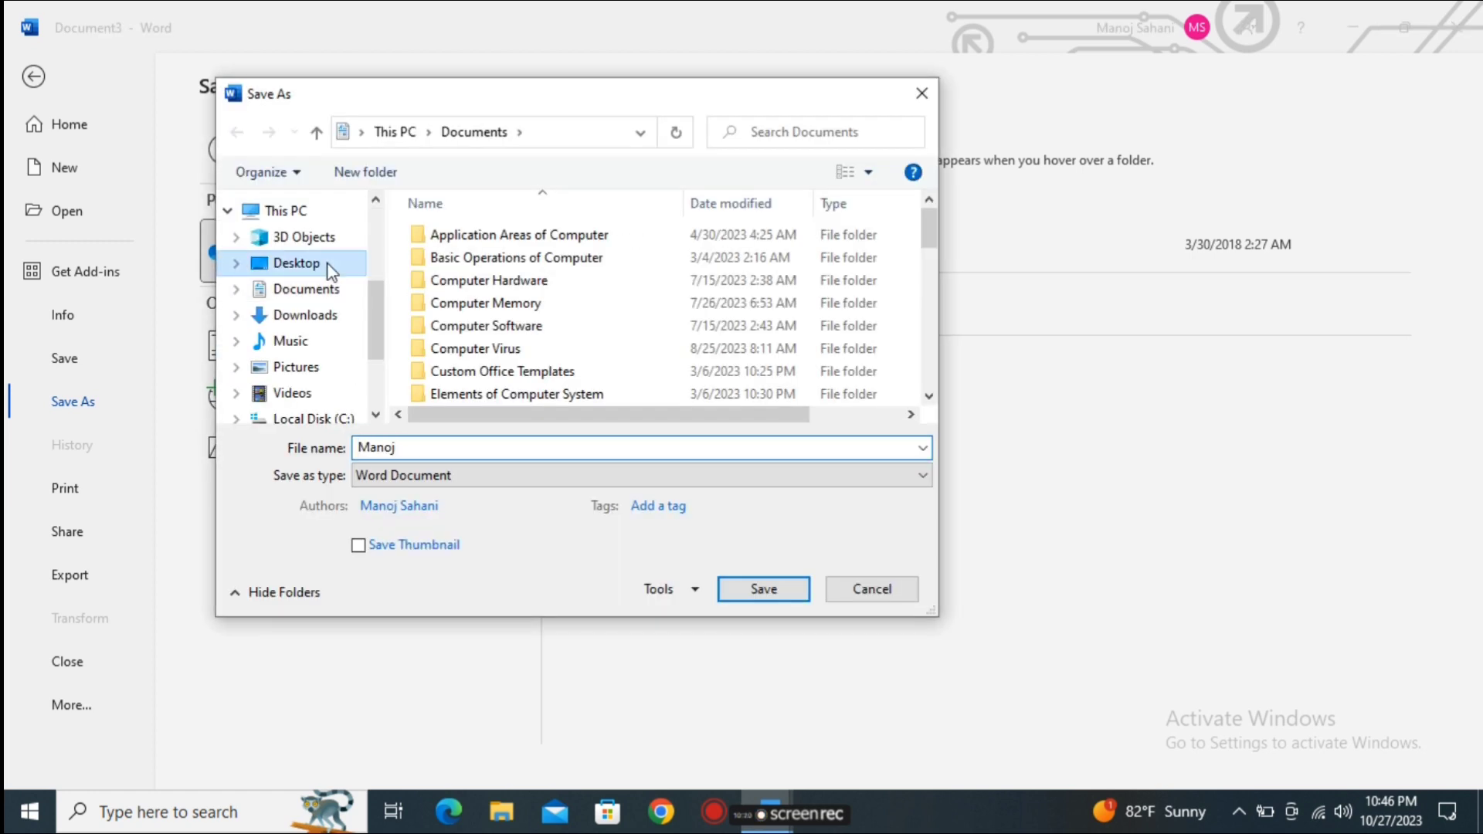
{"action": "left_click", "coordinate": [416, 446]}
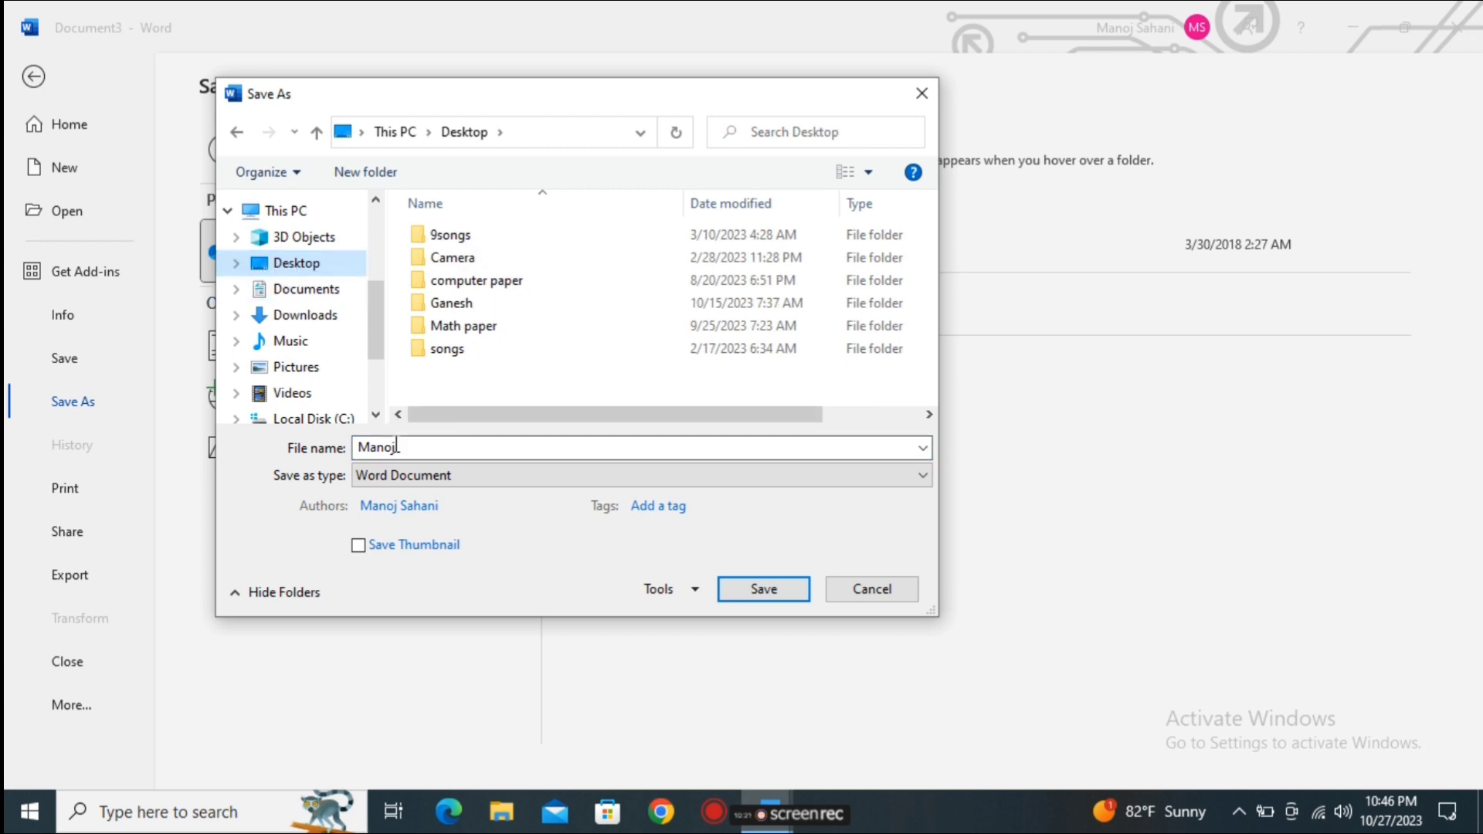
{"action": "double_click", "coordinate": [416, 445]}
{"action": "key", "text": "End"}
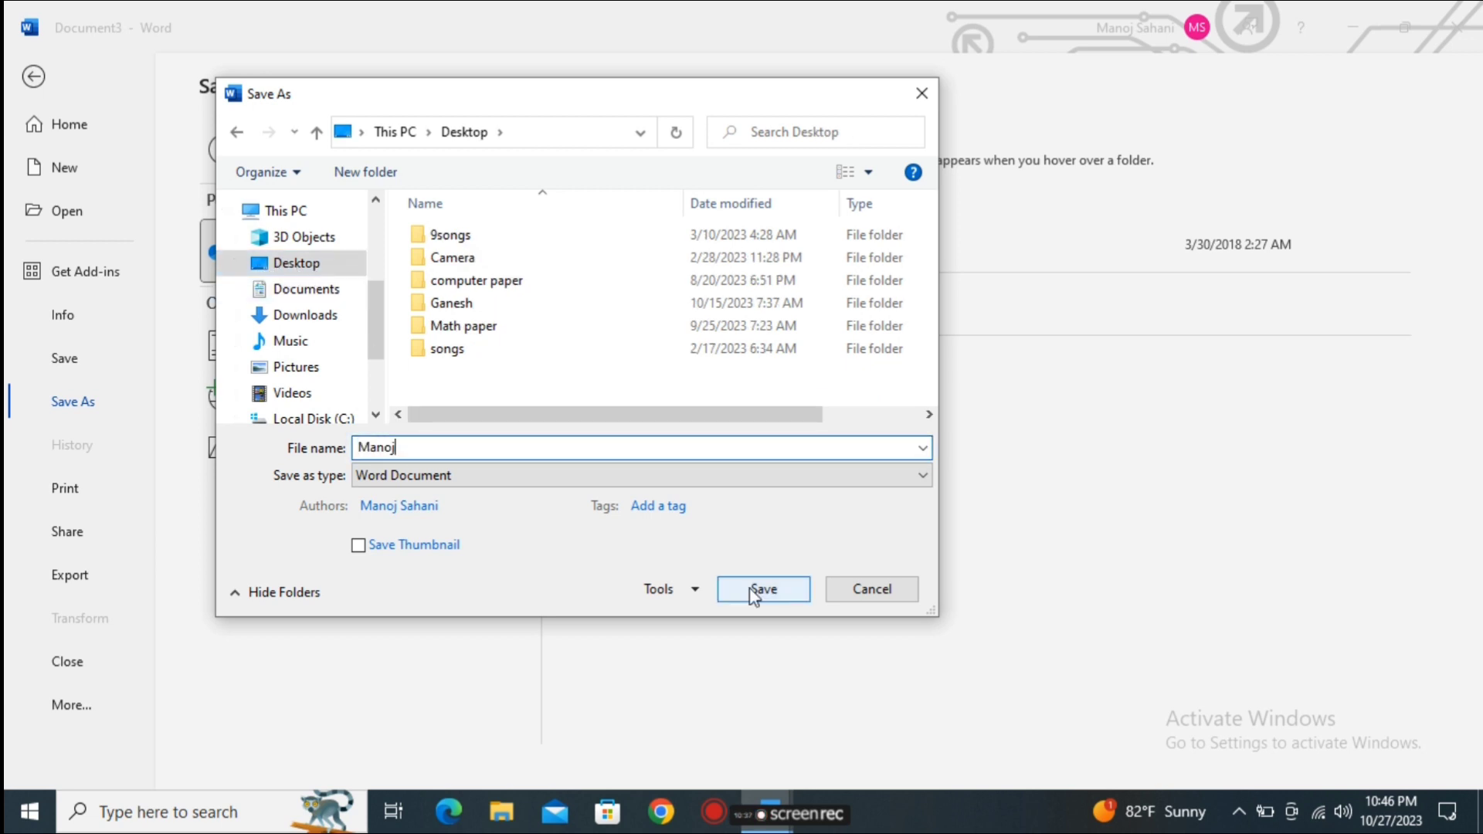
{"action": "left_click", "coordinate": [753, 588]}
{"action": "left_click", "coordinate": [104, 400]}
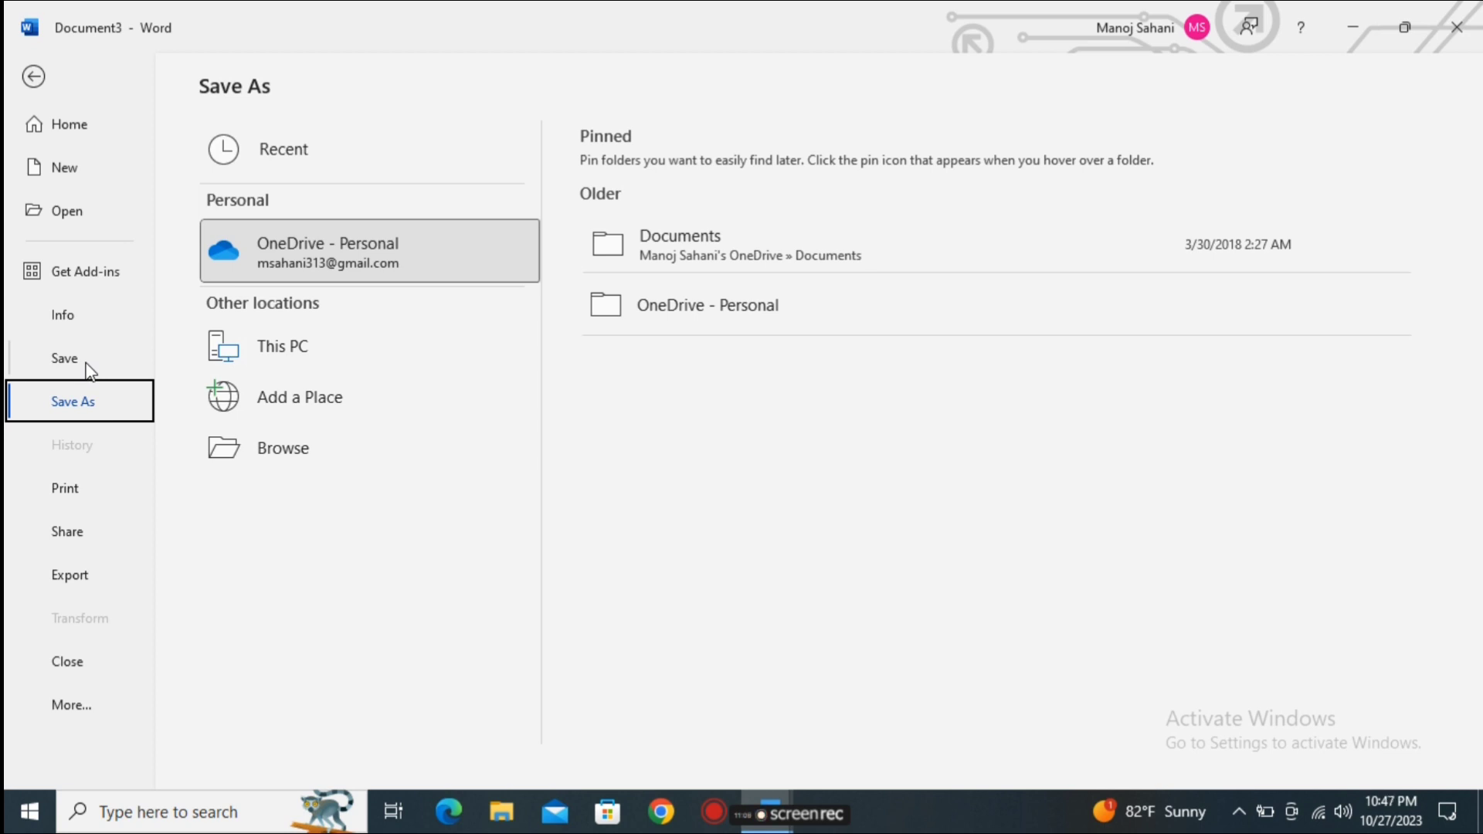
Show the résumé's Print page with Microsoft Print to PDF and select the Copies value
{"action": "left_click", "coordinate": [99, 491]}
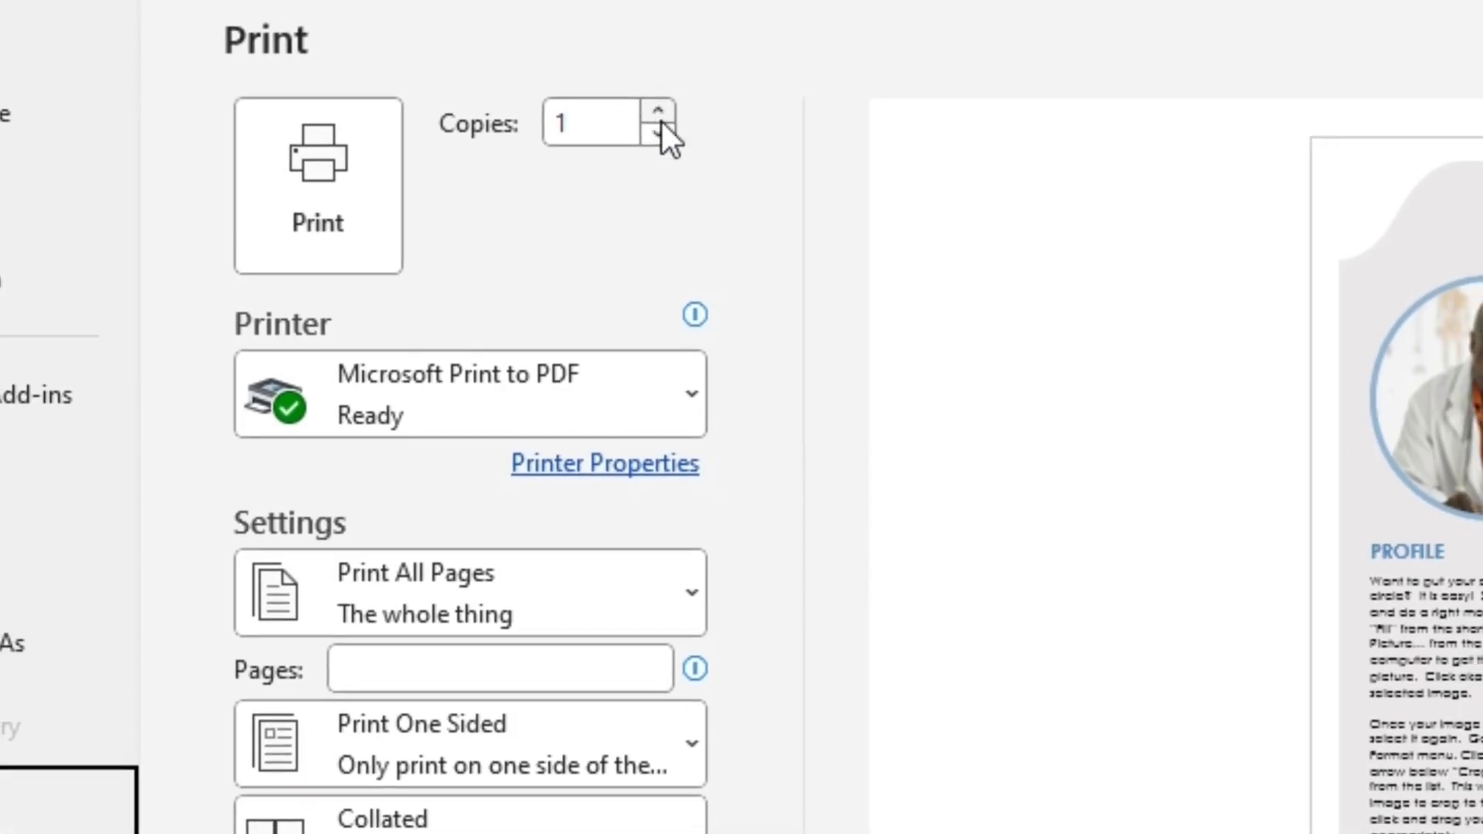
{"action": "double_click", "coordinate": [549, 122]}
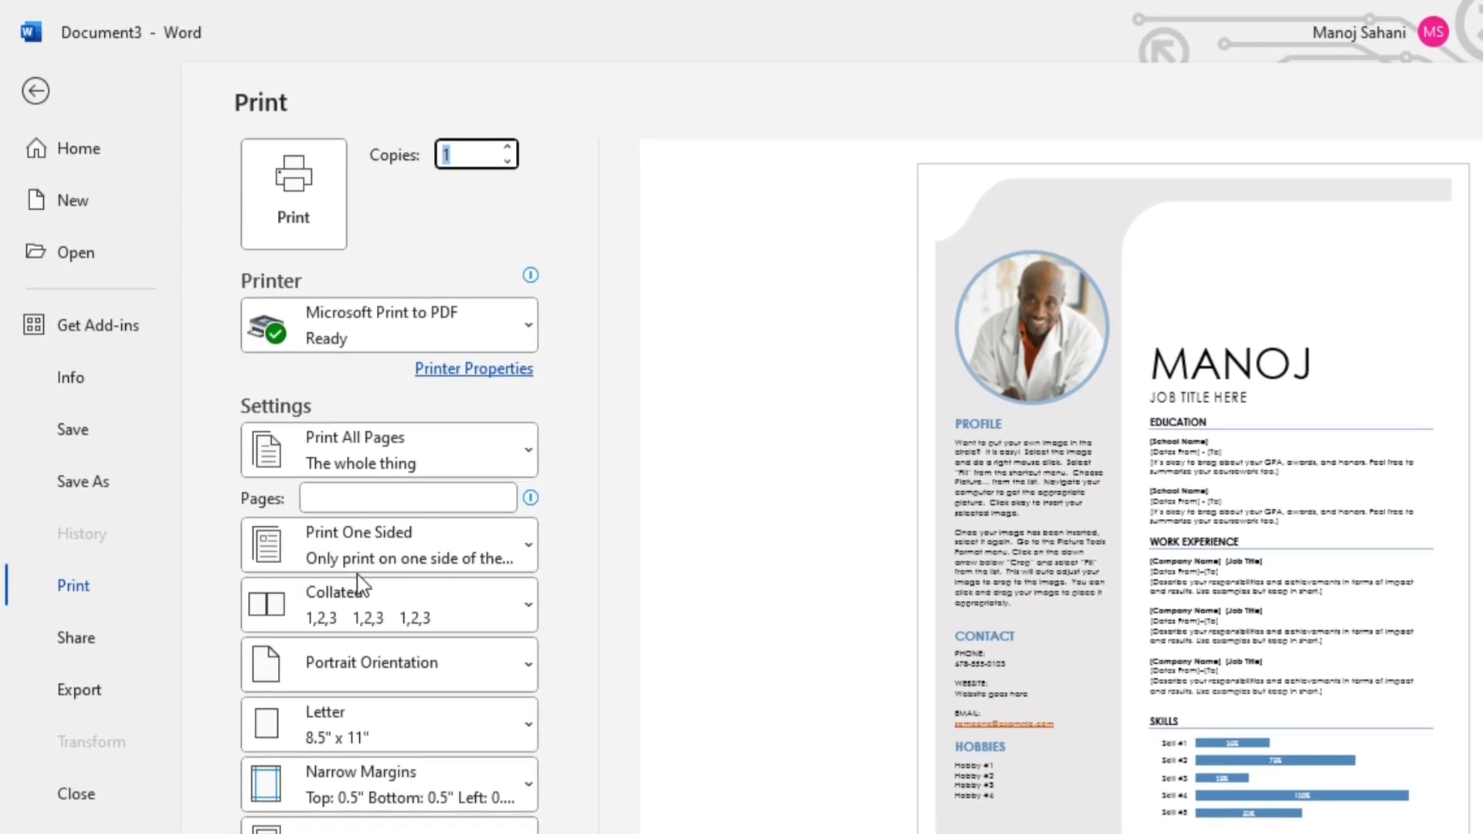
Leave printing at Portrait Orientation, then go to the Share page for Document3
{"action": "left_click", "coordinate": [401, 680]}
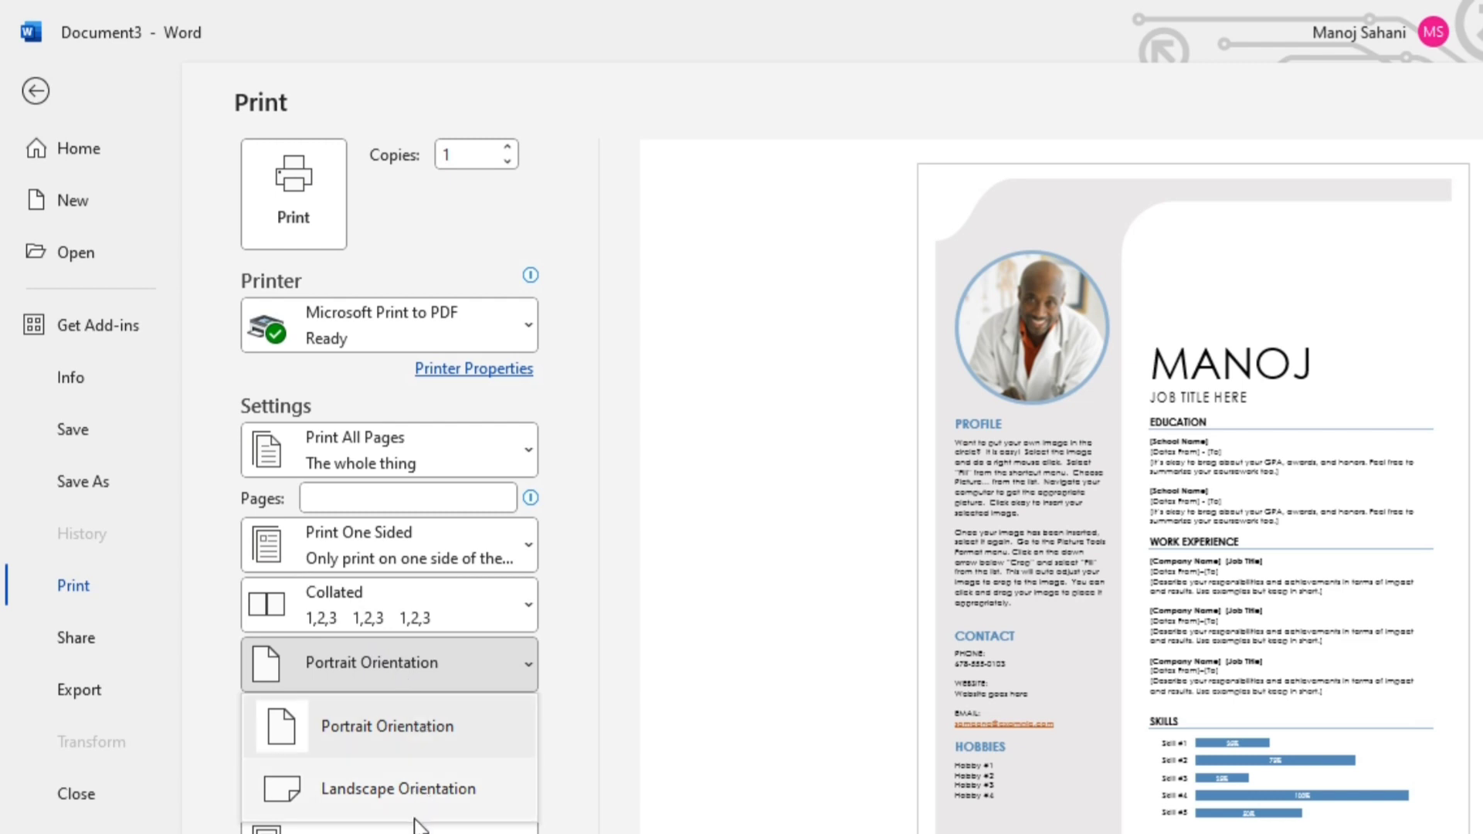
{"action": "left_click", "coordinate": [530, 678]}
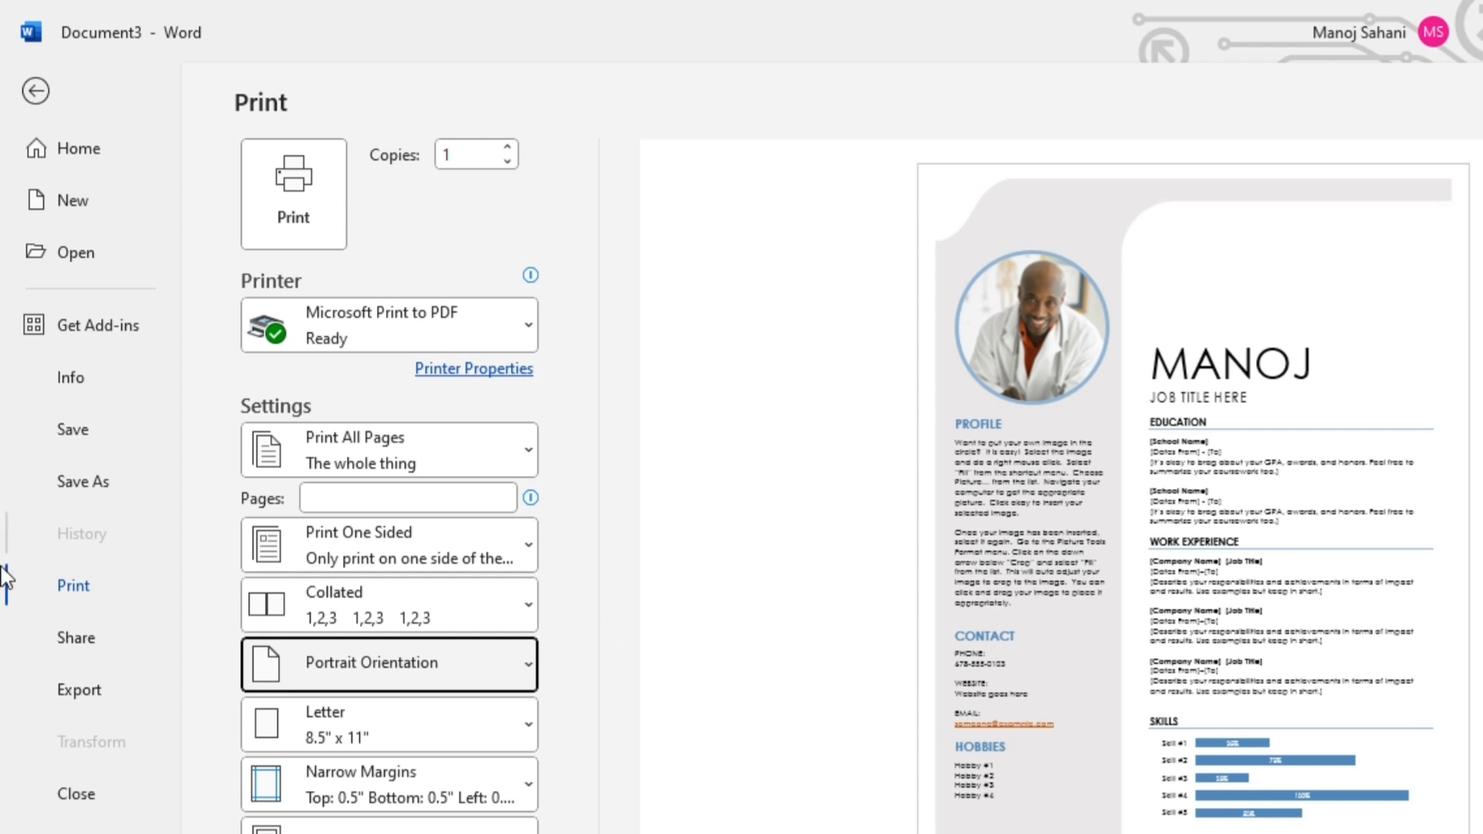
{"action": "left_click", "coordinate": [102, 647]}
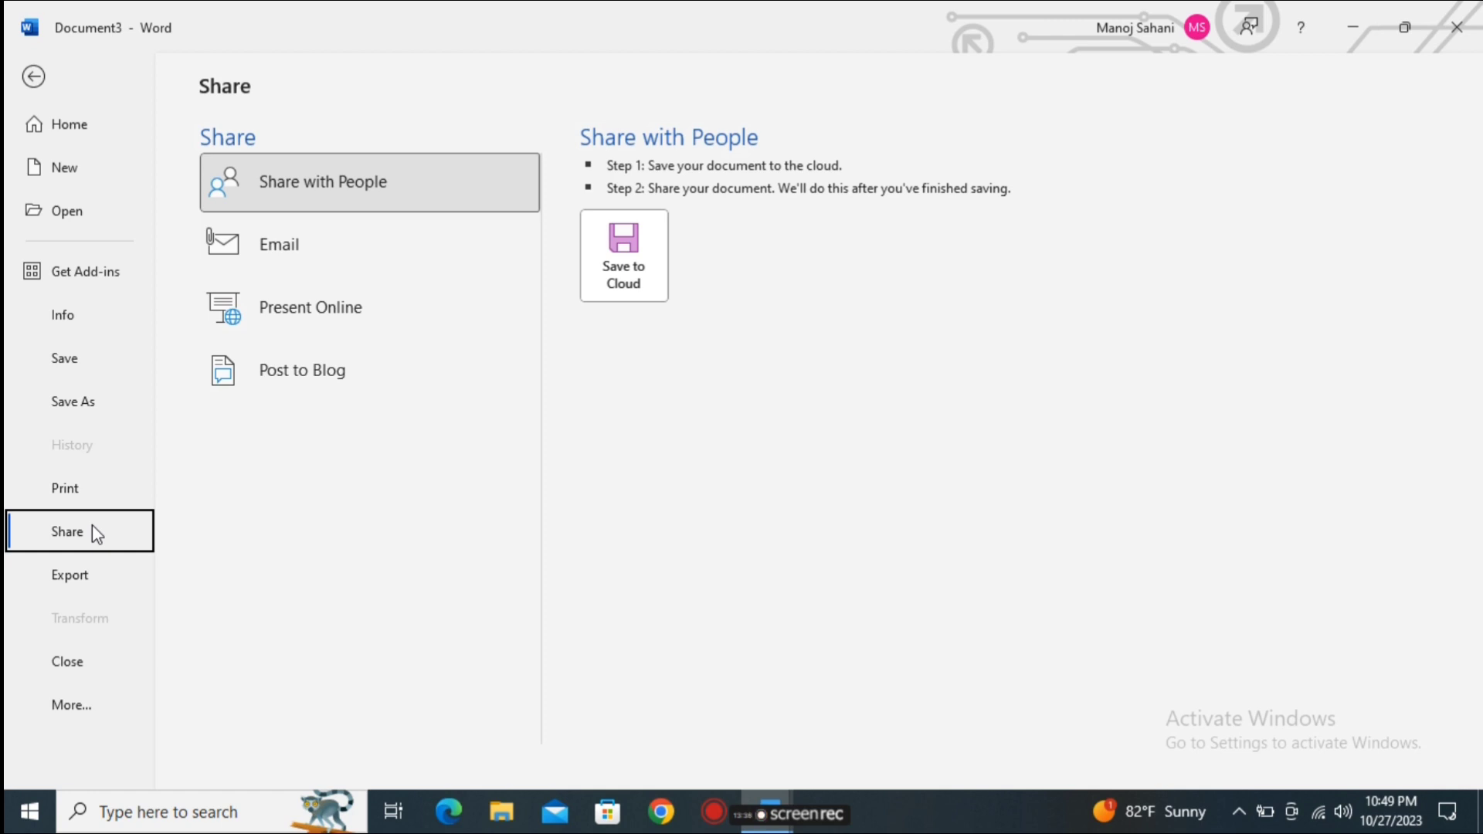
Bring up the Export page offering Create PDF/XPS Document and Change File Type
{"action": "left_click", "coordinate": [80, 577]}
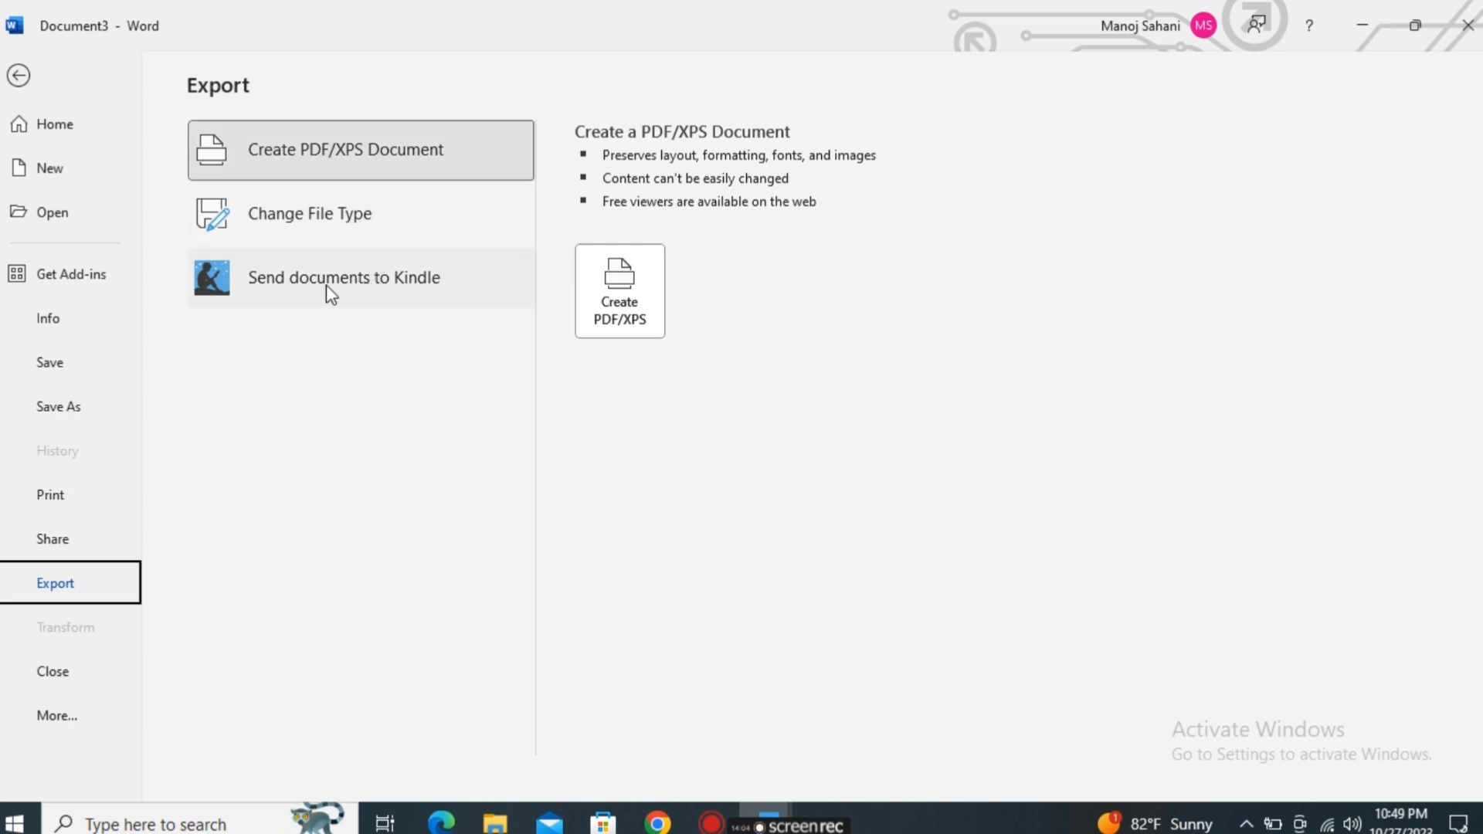
Cancel the Publish as PDF or XPS dialog and return to the File Home page
{"action": "left_click", "coordinate": [625, 319]}
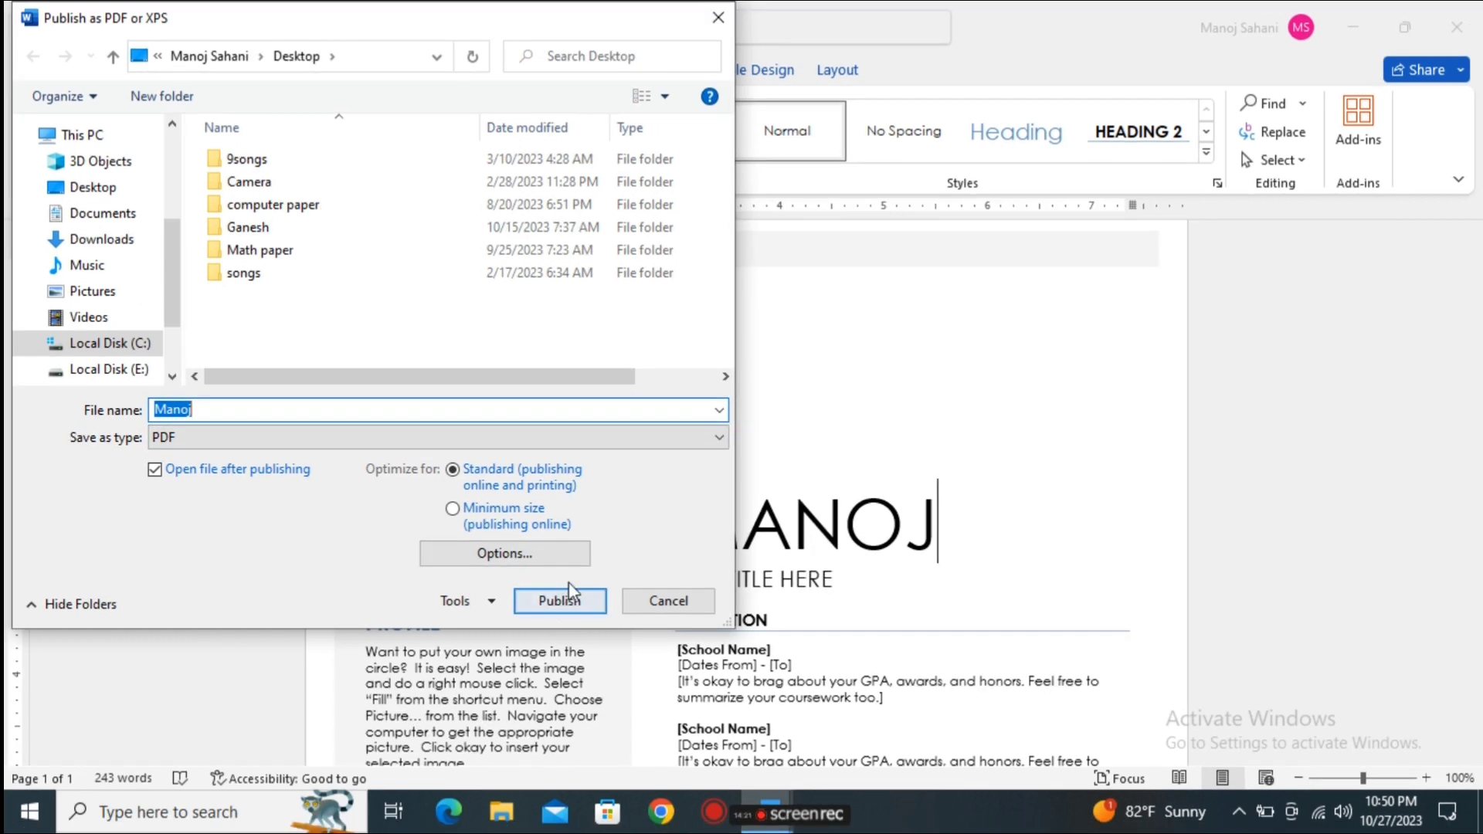
{"action": "left_click", "coordinate": [718, 18]}
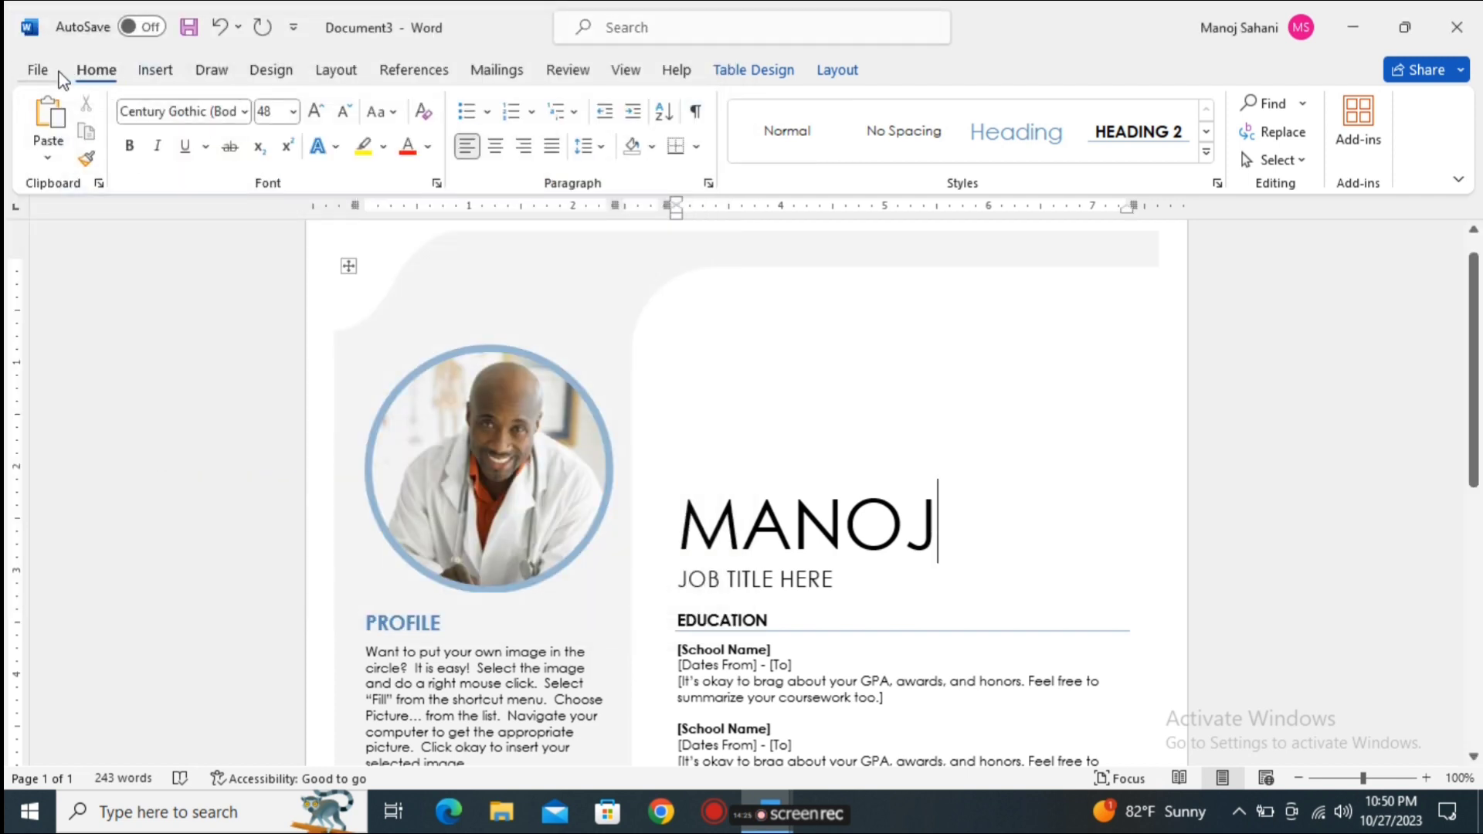
{"action": "left_click", "coordinate": [39, 70]}
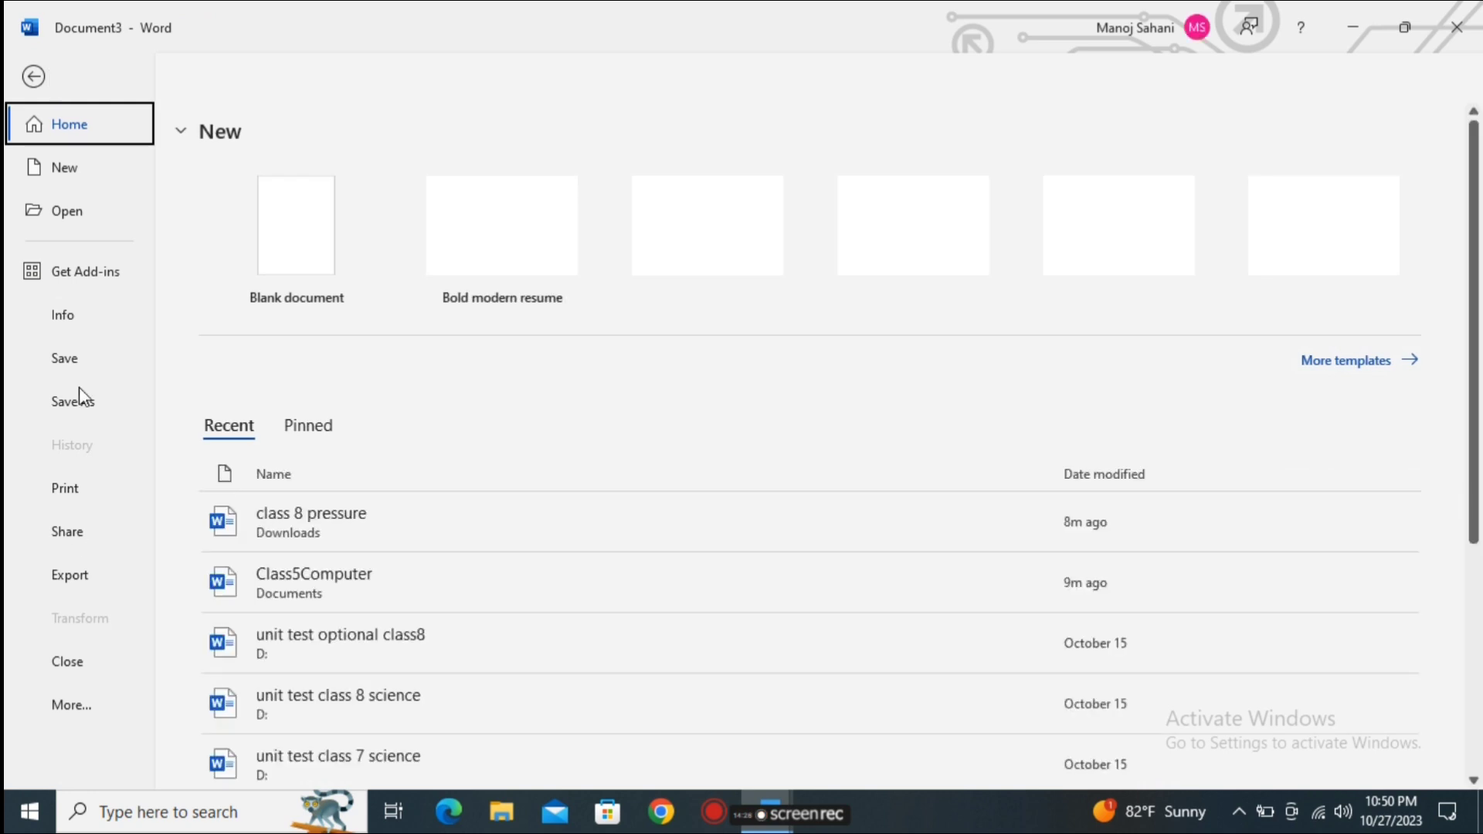
Cancel closing Document3 at the Save your changes prompt so the résumé stays open
{"action": "left_click", "coordinate": [71, 575]}
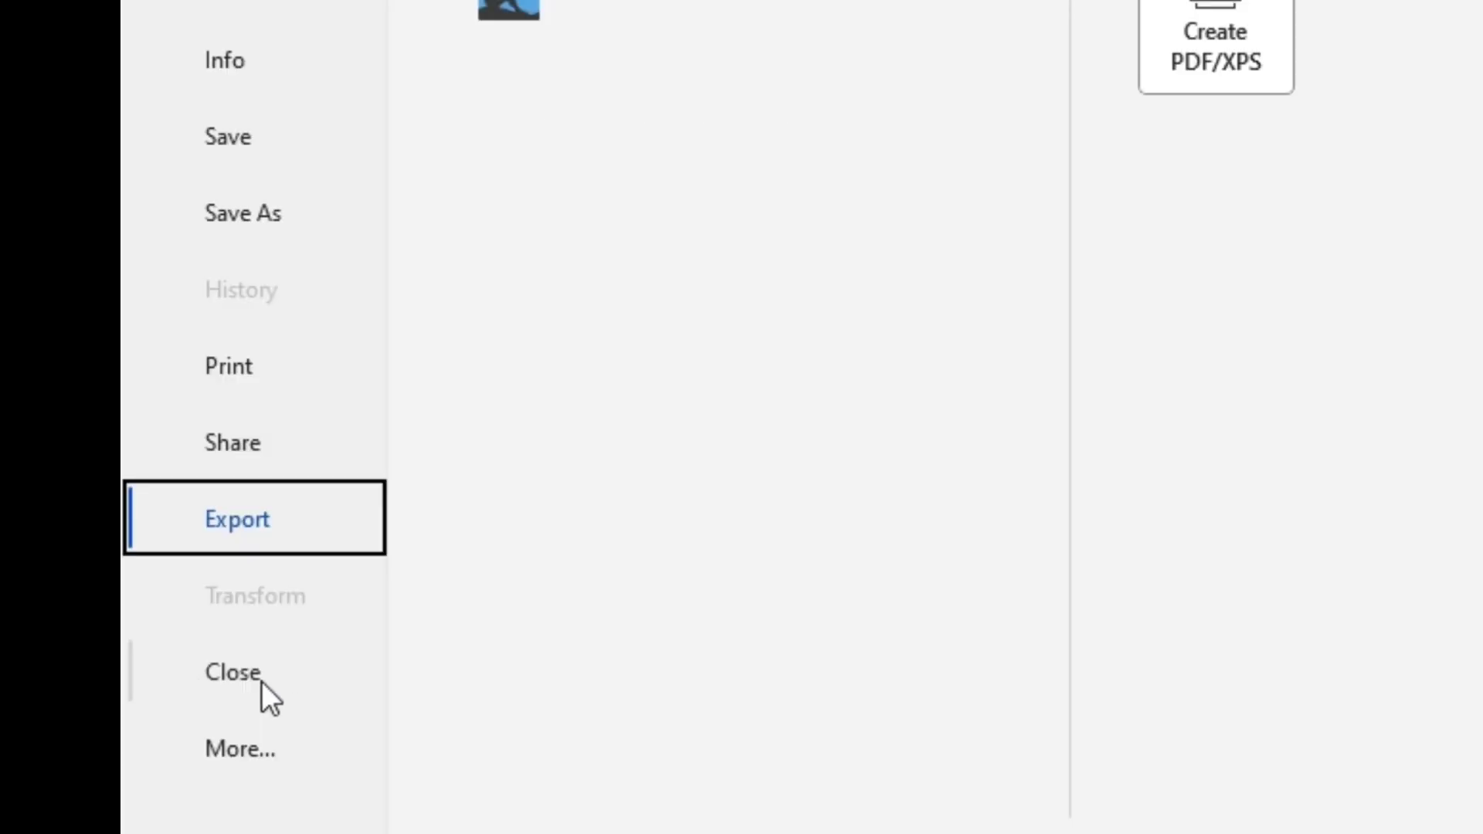
{"action": "key", "text": "Escape"}
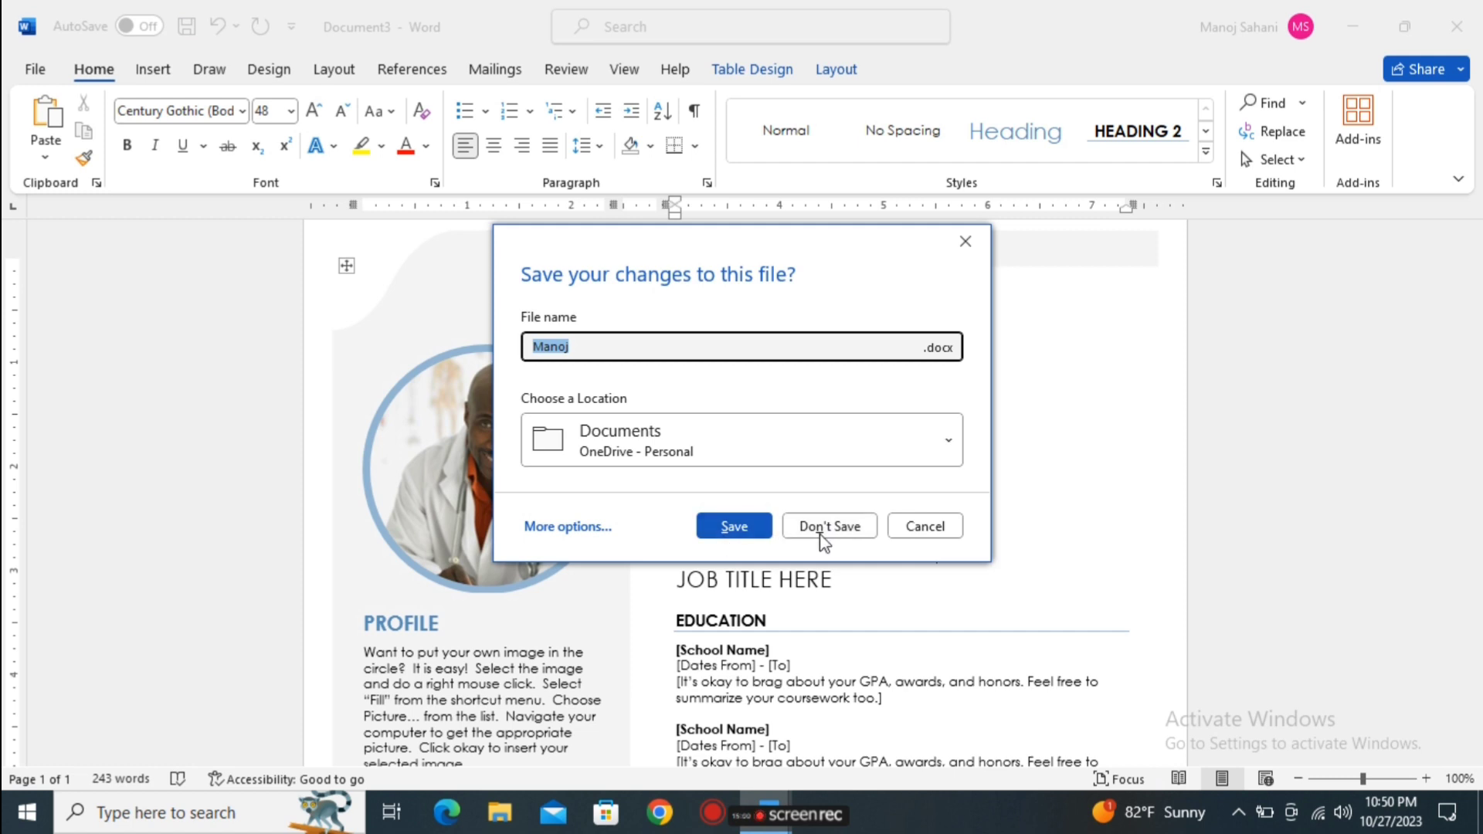
{"action": "left_click", "coordinate": [929, 529]}
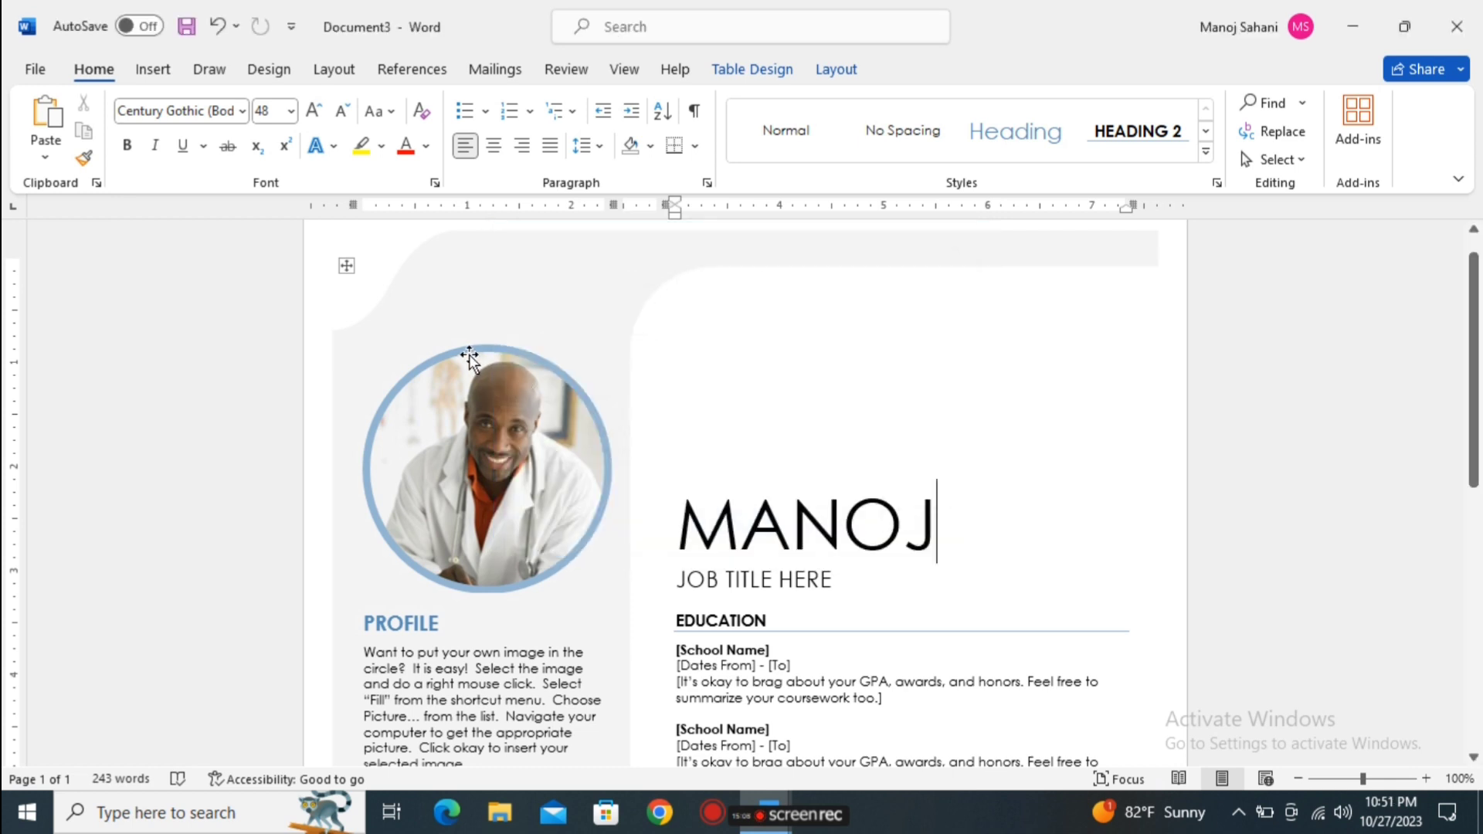
Show the Account page with Office LTSC Professional Plus 2021, Version 2309, then reopen More..
{"action": "left_click", "coordinate": [31, 69]}
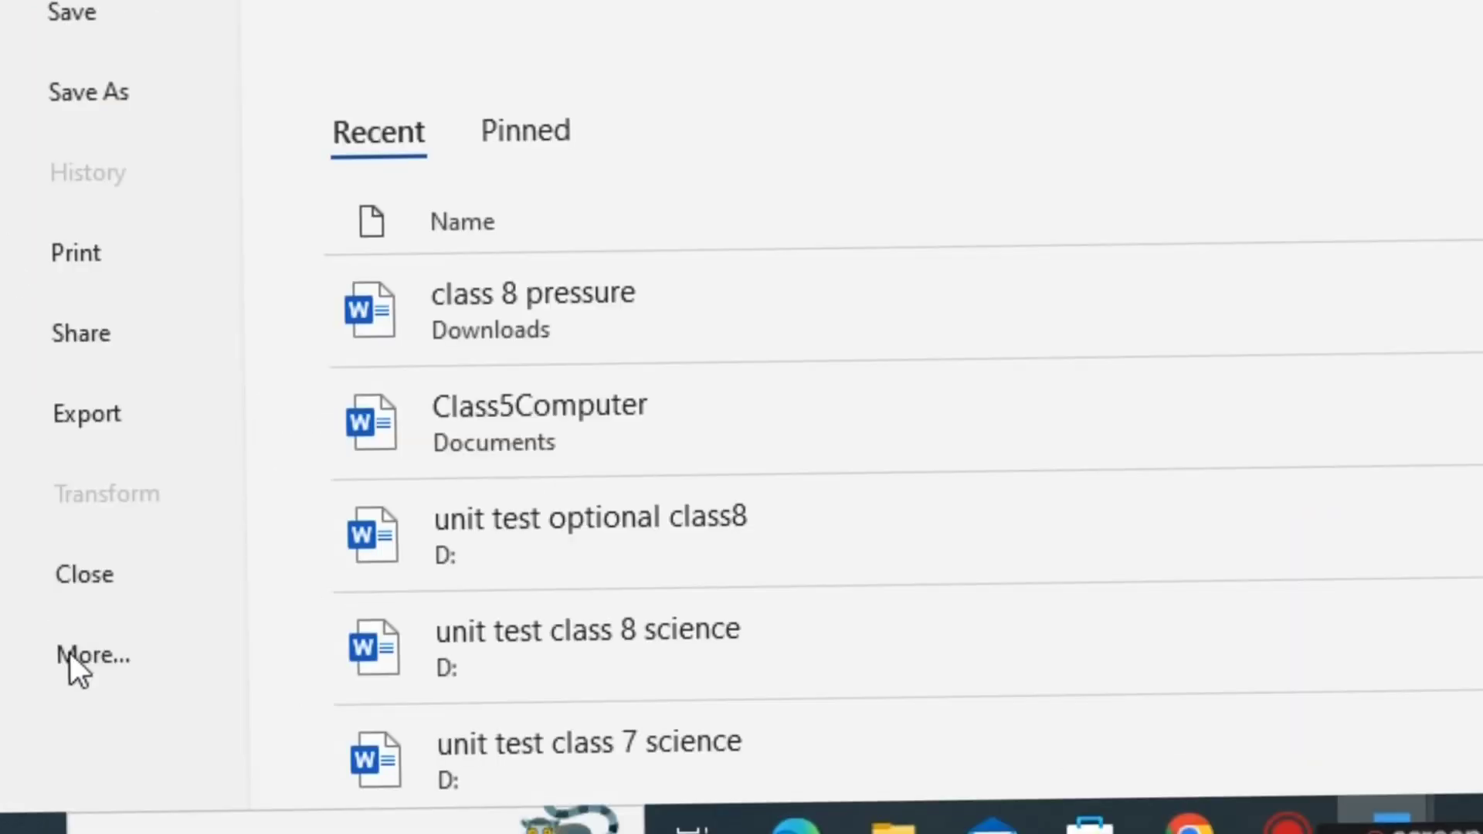
{"action": "left_click", "coordinate": [71, 660]}
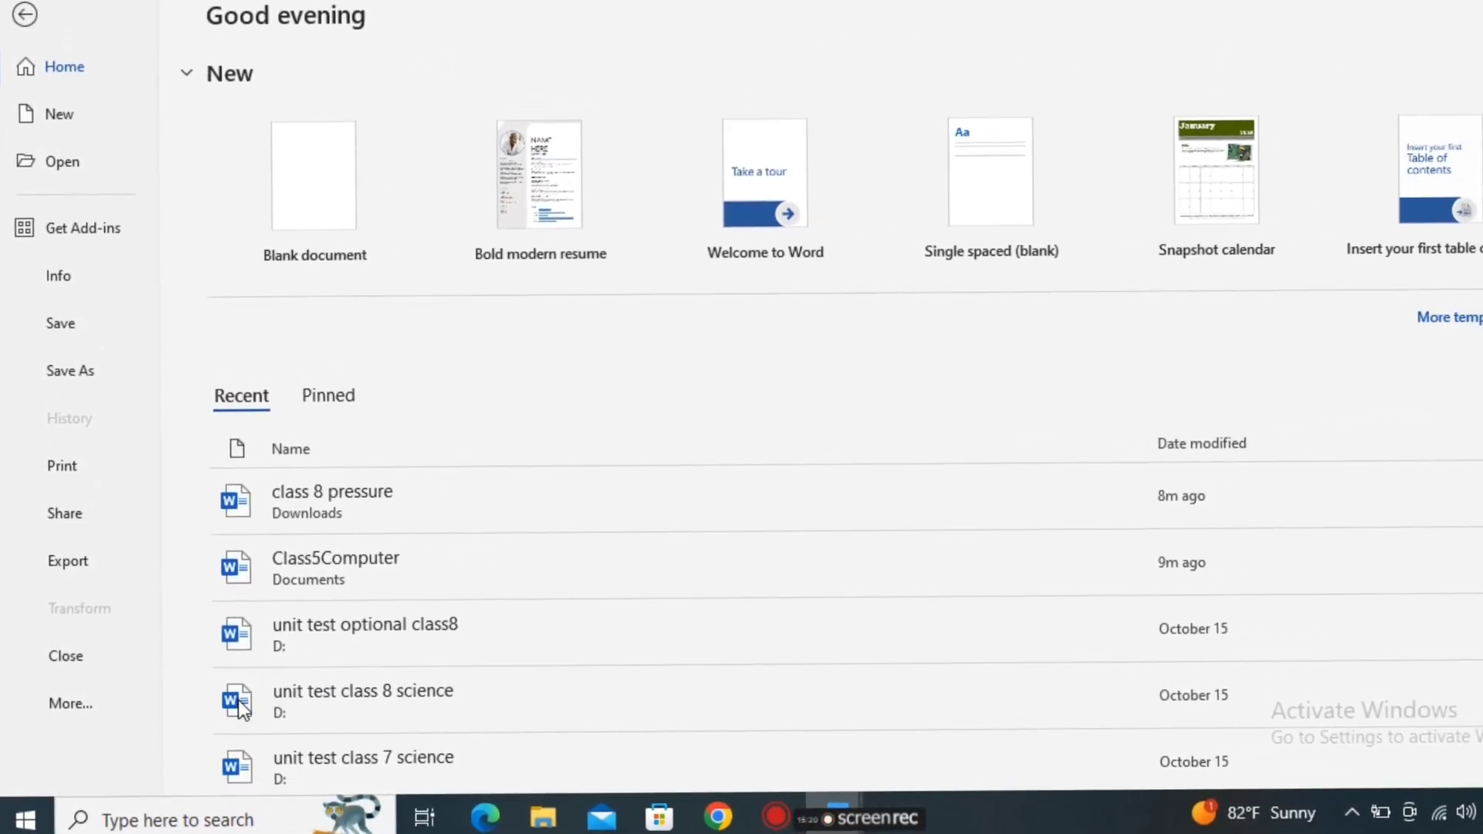
{"action": "left_click", "coordinate": [70, 658]}
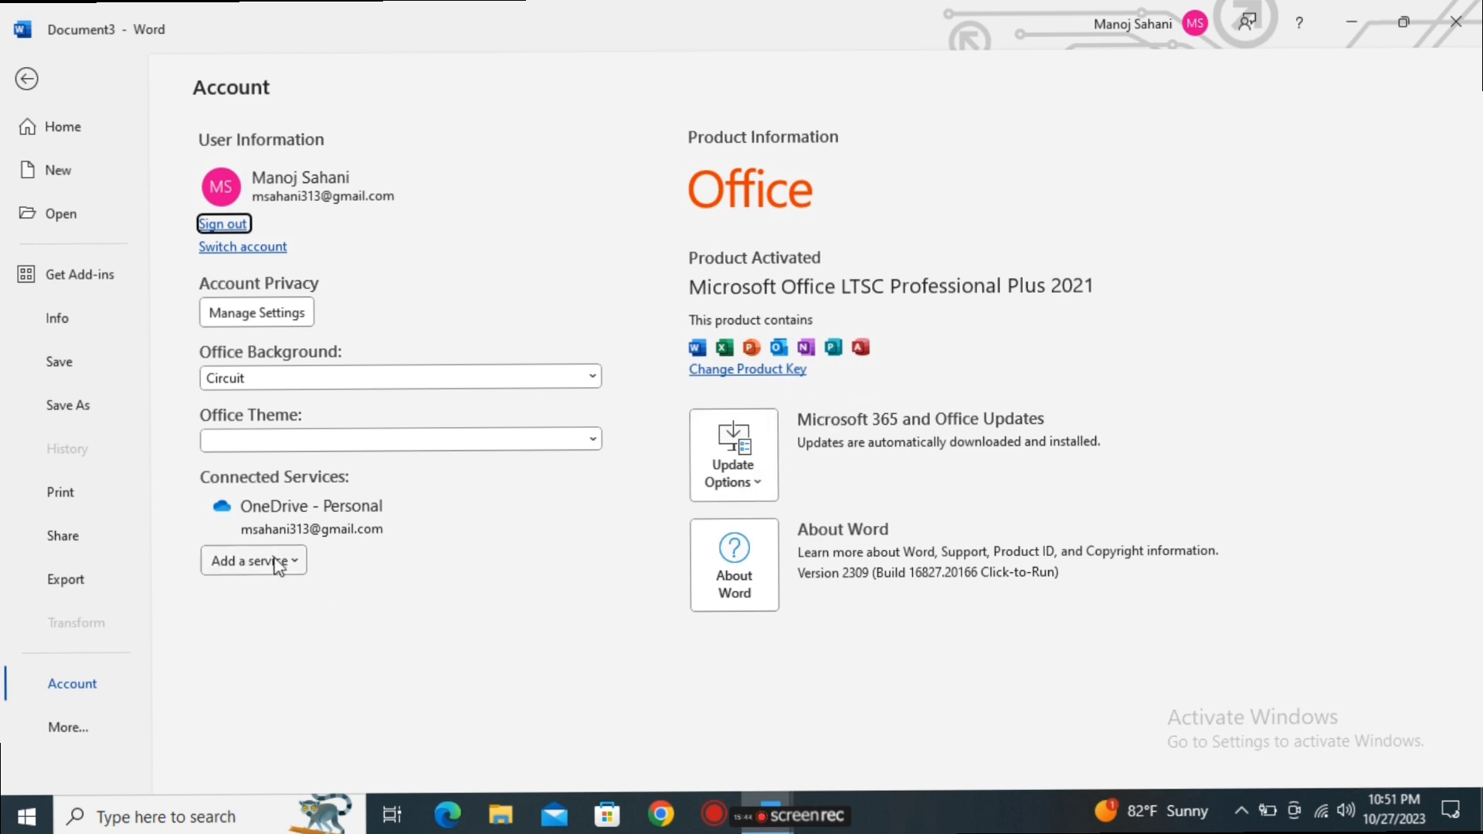
{"action": "left_click", "coordinate": [90, 694]}
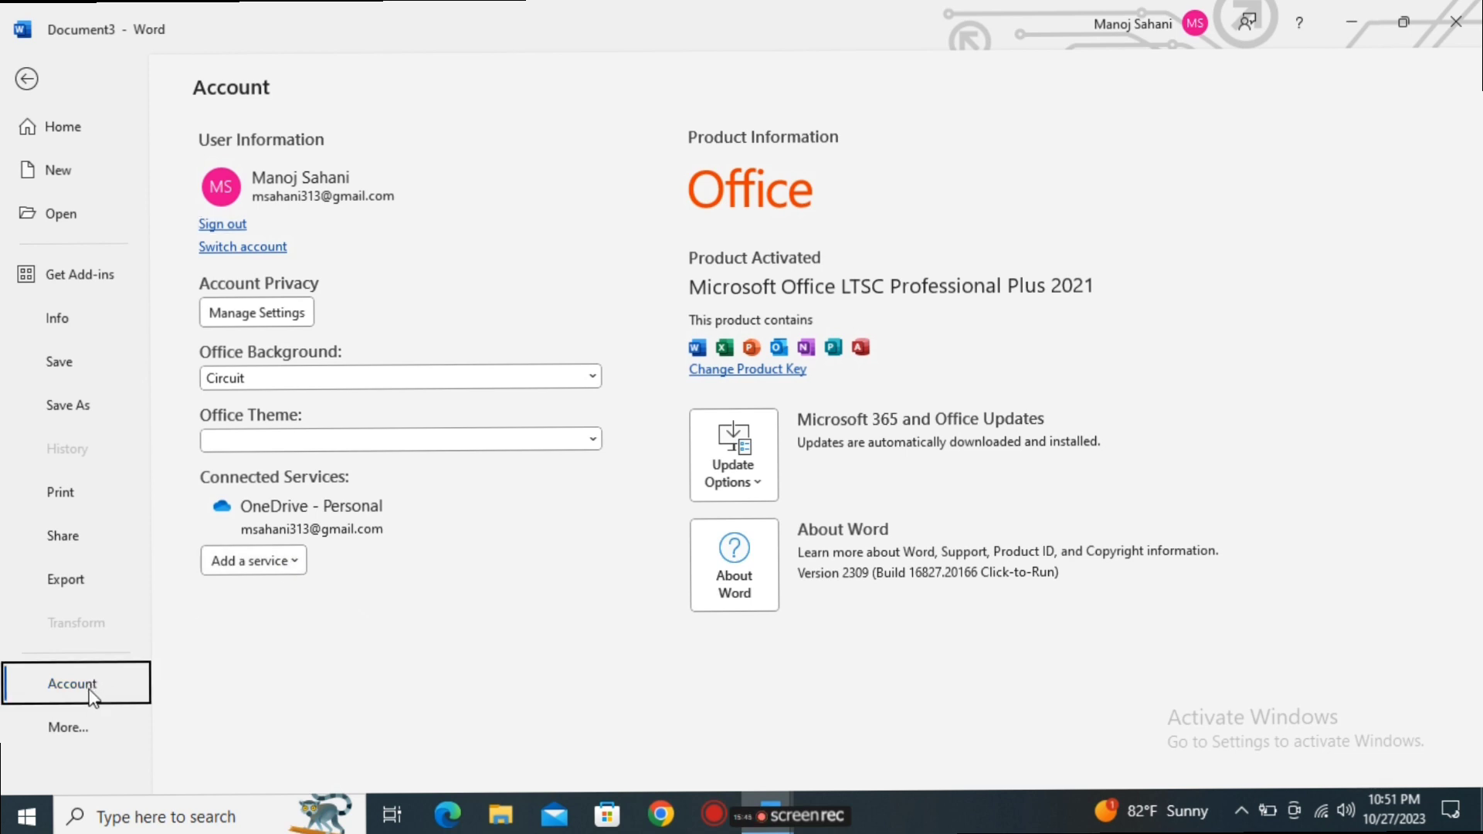
{"action": "left_click", "coordinate": [84, 728]}
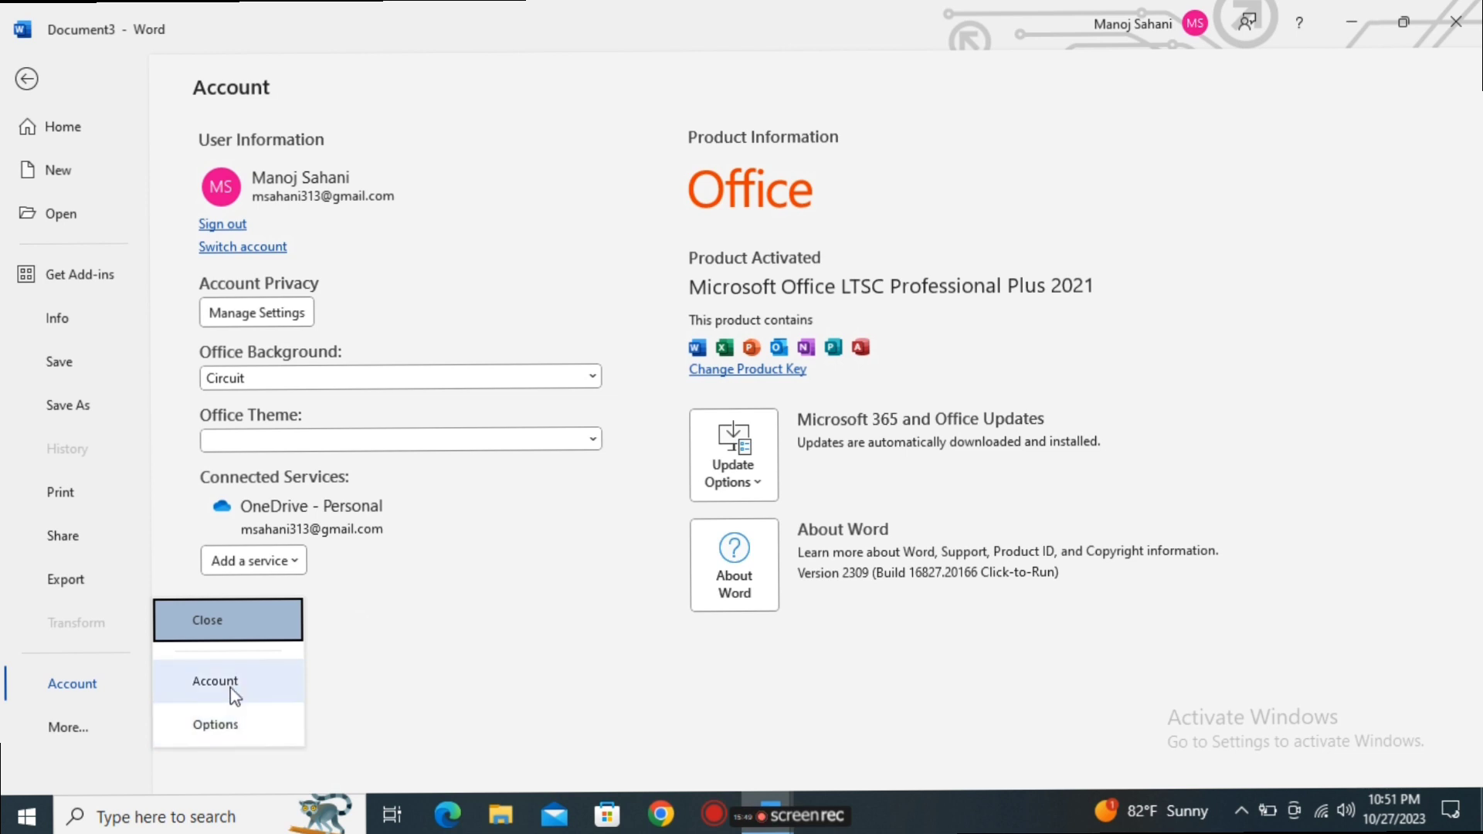
Browse the General, Display and Proofing categories of the Word Options dialog
{"action": "left_click", "coordinate": [240, 731]}
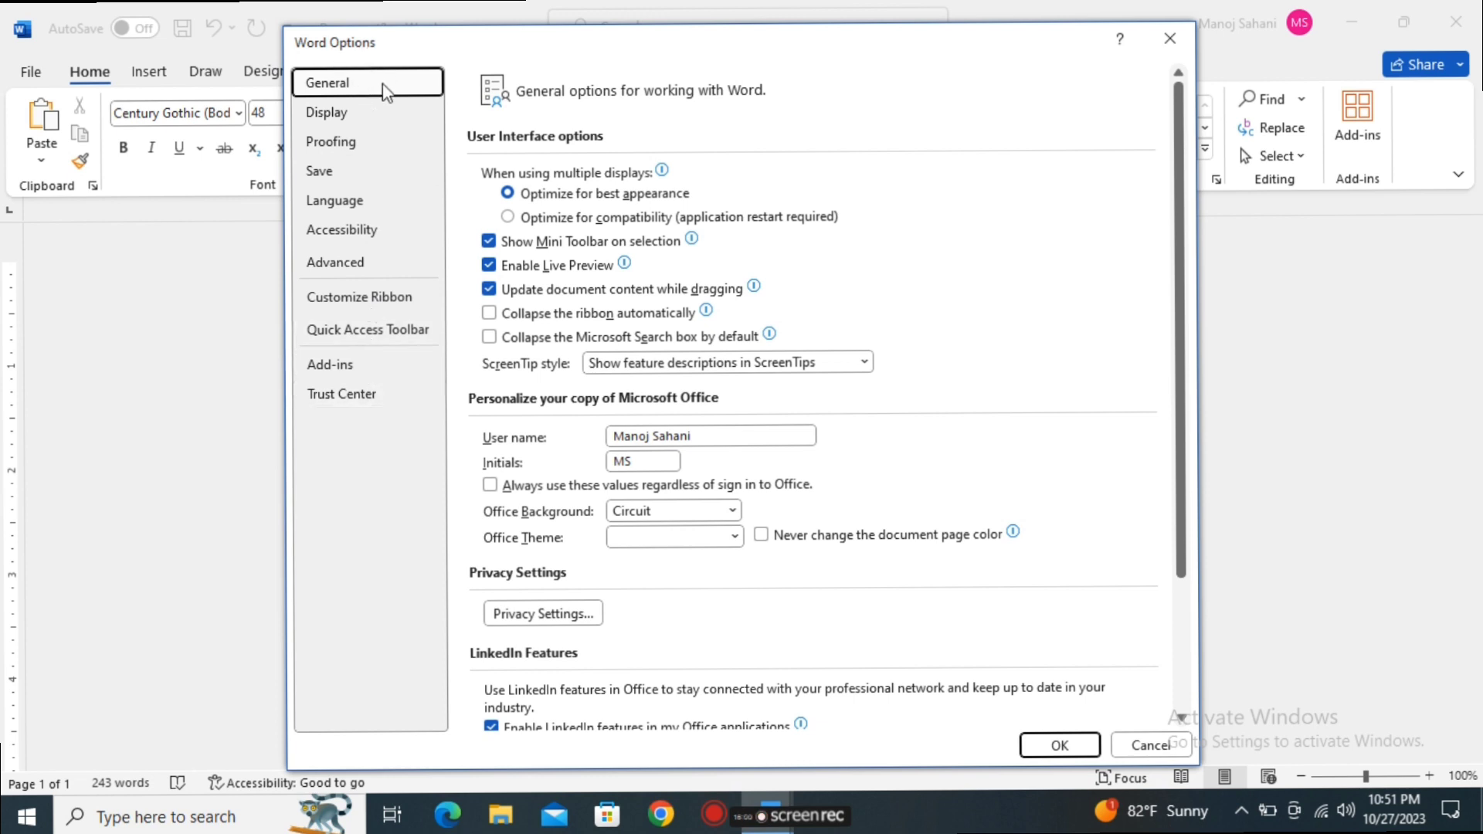
{"action": "left_click", "coordinate": [373, 114]}
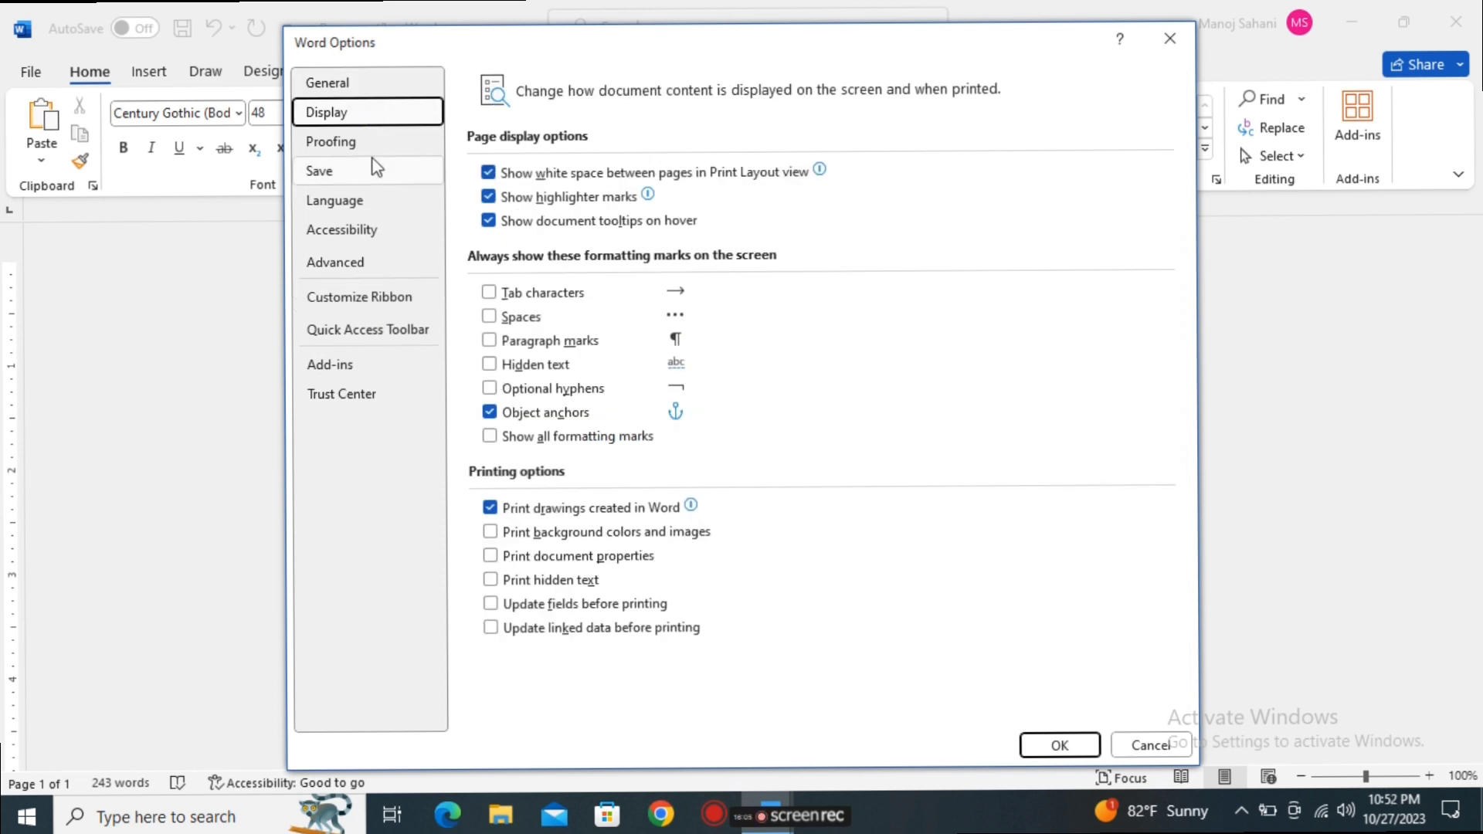
{"action": "left_click", "coordinate": [375, 144]}
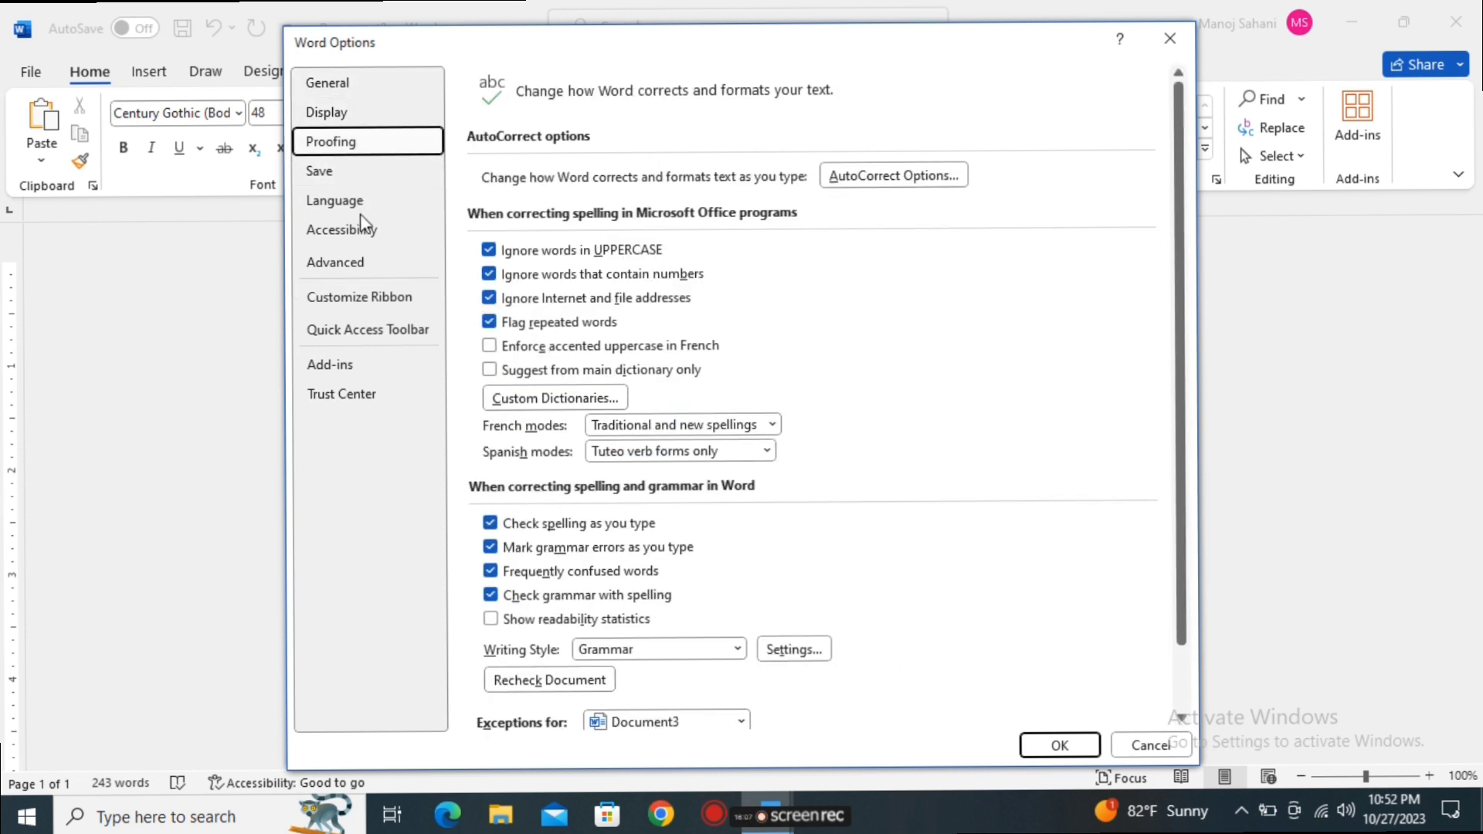